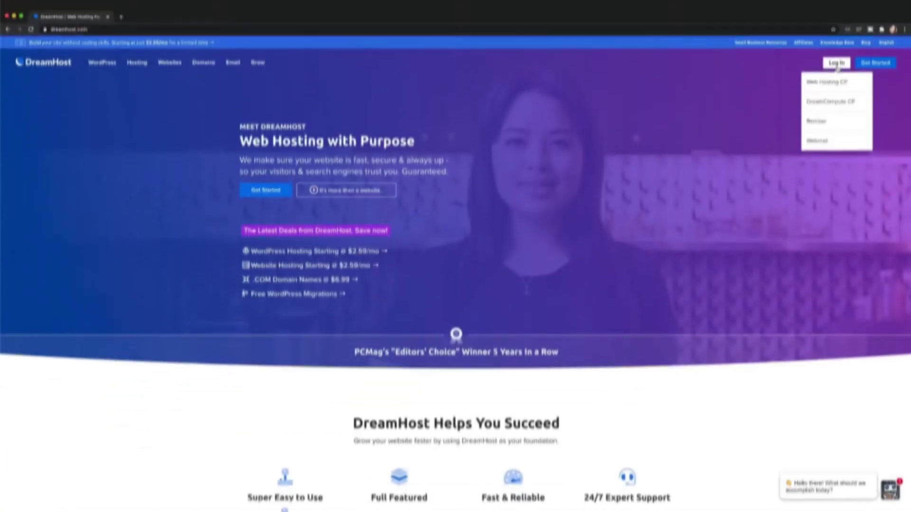
Step: Sign in to DreamHost Panel with the account password and open Domains > Manage Domains
click(837, 82)
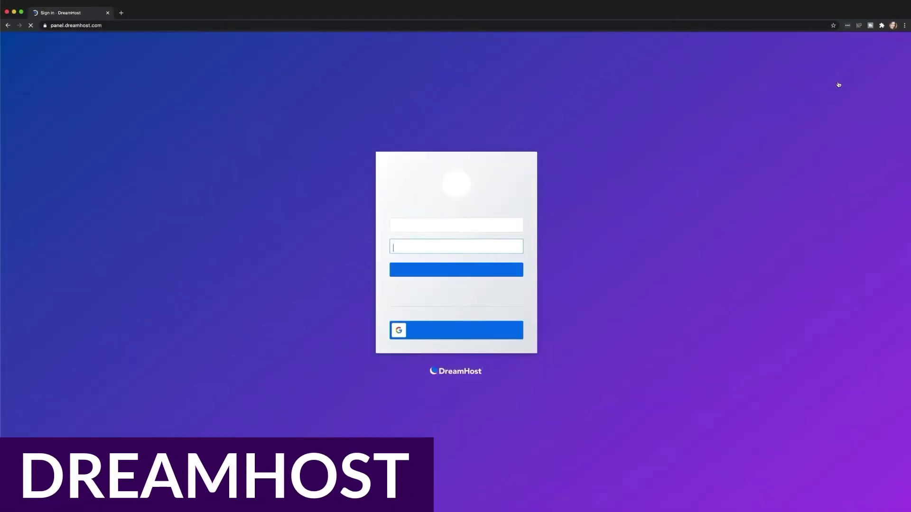
text(••••)
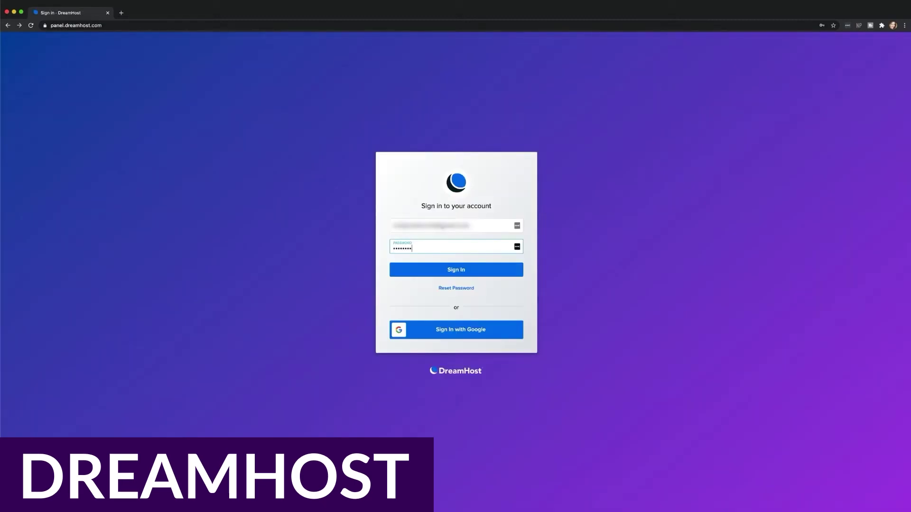
click(419, 272)
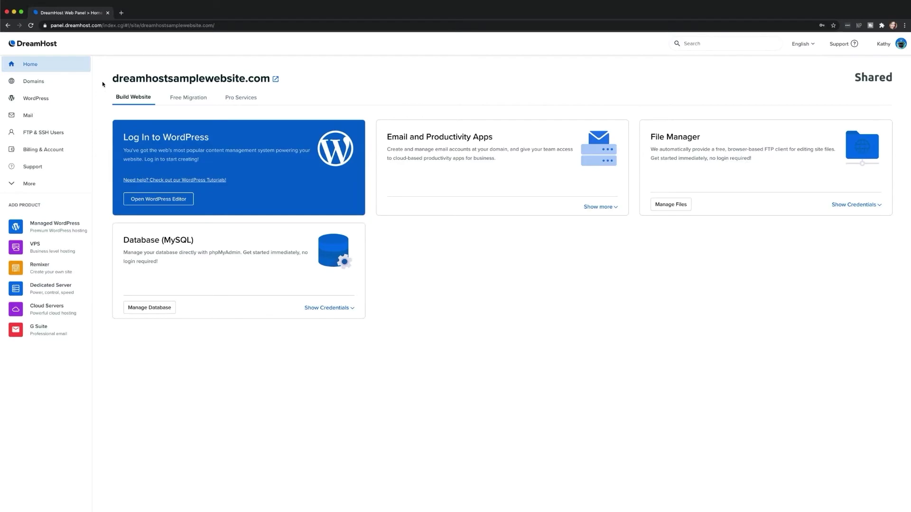
click(79, 86)
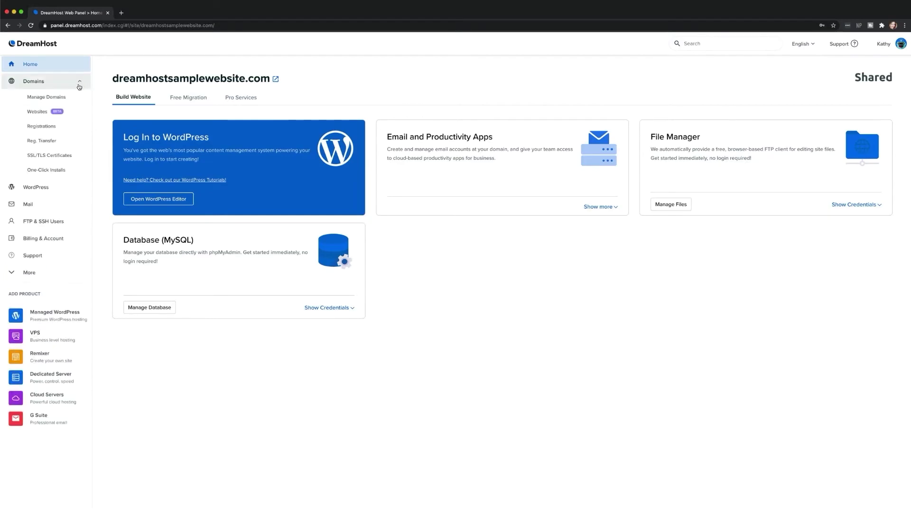
click(76, 101)
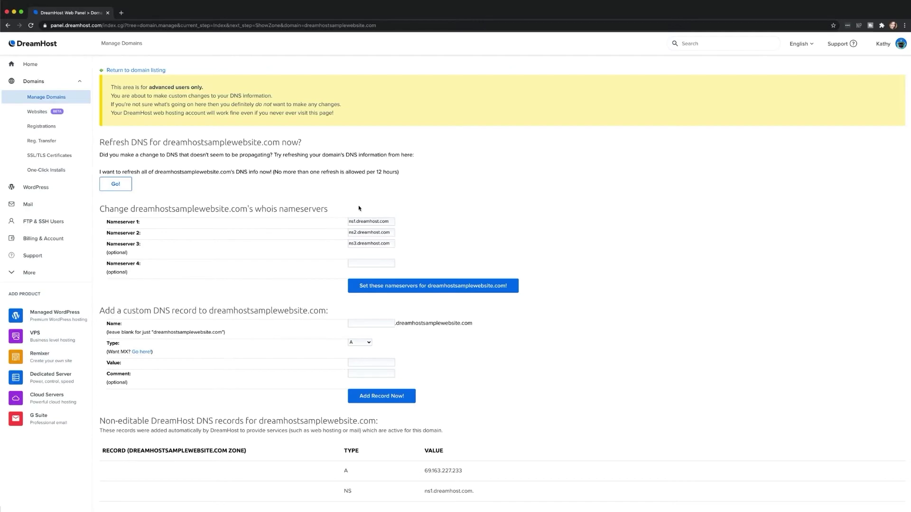
Step: Review the DNS records, then go to the SSL/TLS Certificates page under Domains
scroll(373, 335, down, 3)
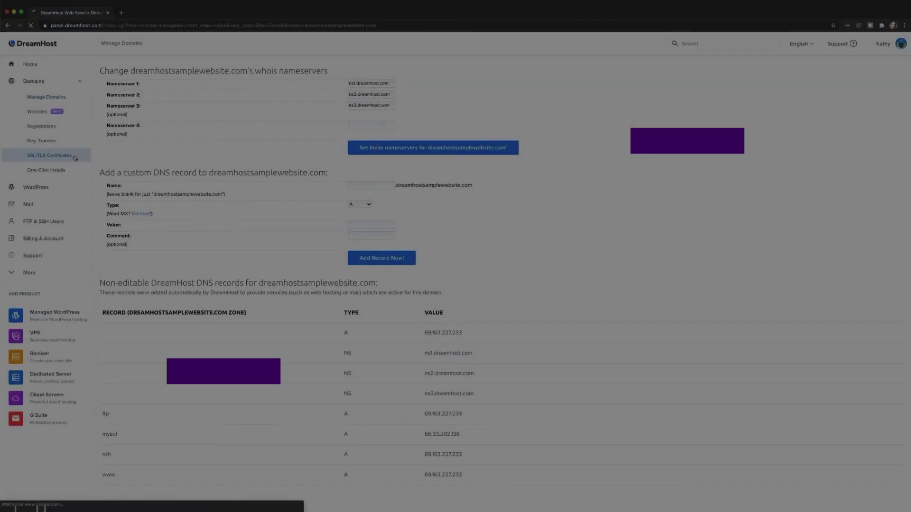
click(49, 156)
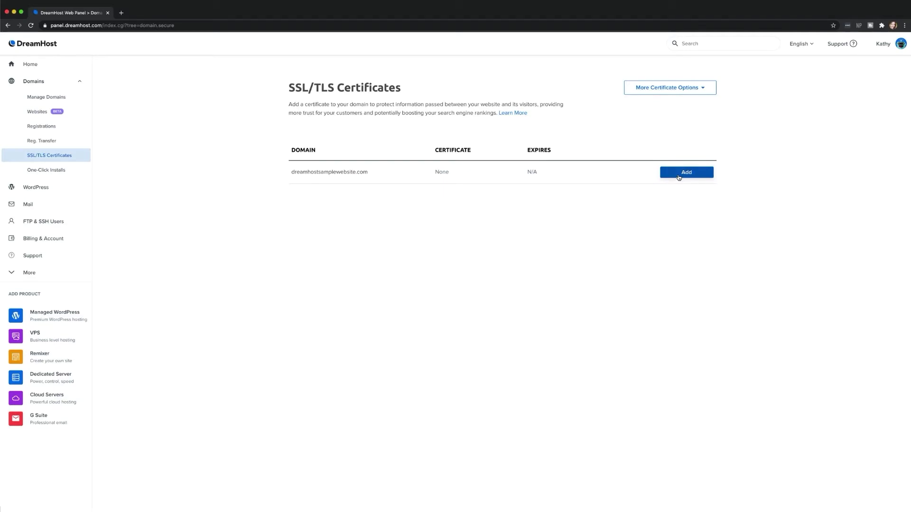
Step: Add a free Let's Encrypt SSL certificate for dreamhostsamplewebsite.com
click(679, 174)
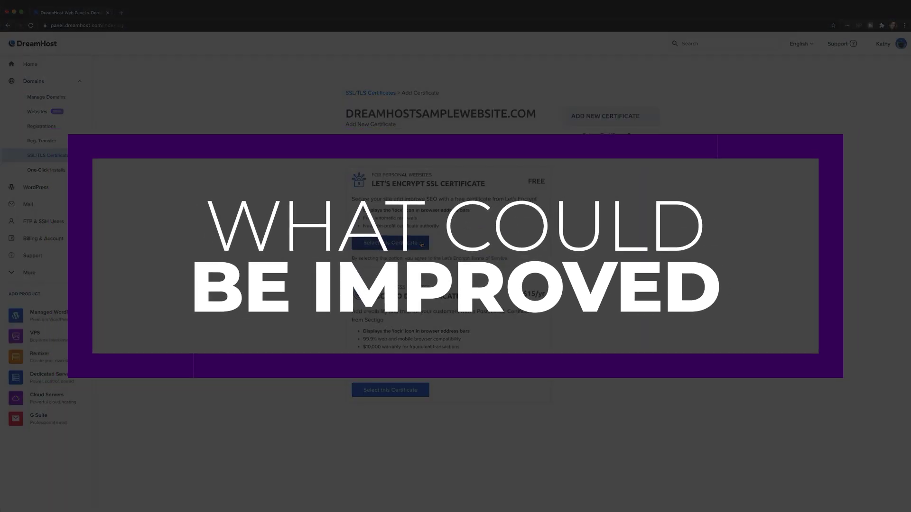
click(421, 244)
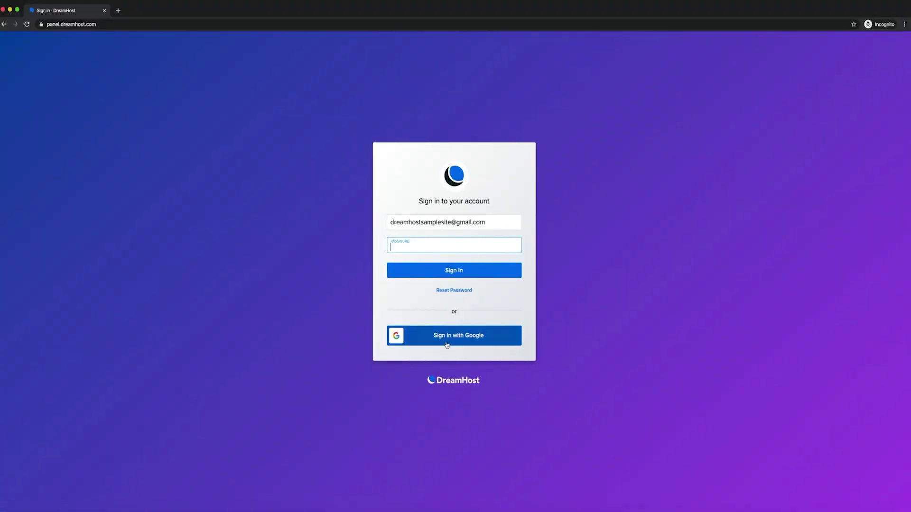
Step: Sign in with Google using the account's e-mail address
click(456, 335)
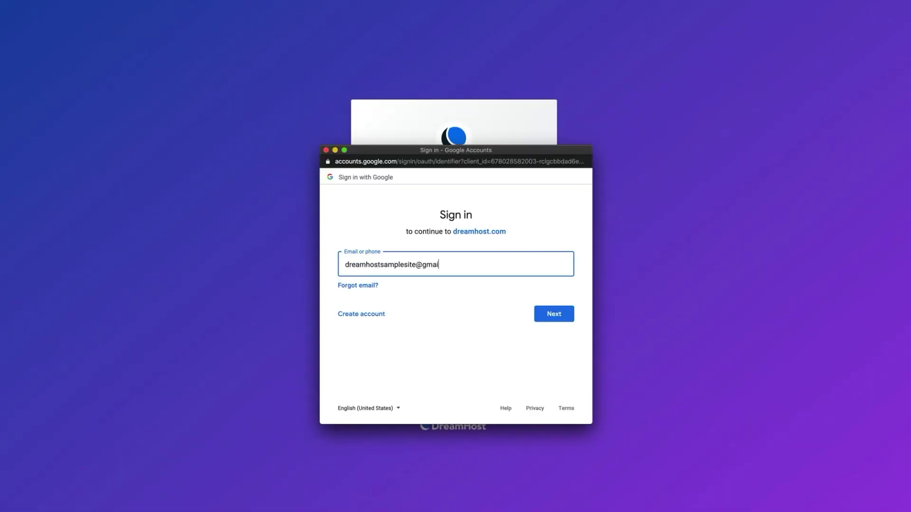
key(Return)
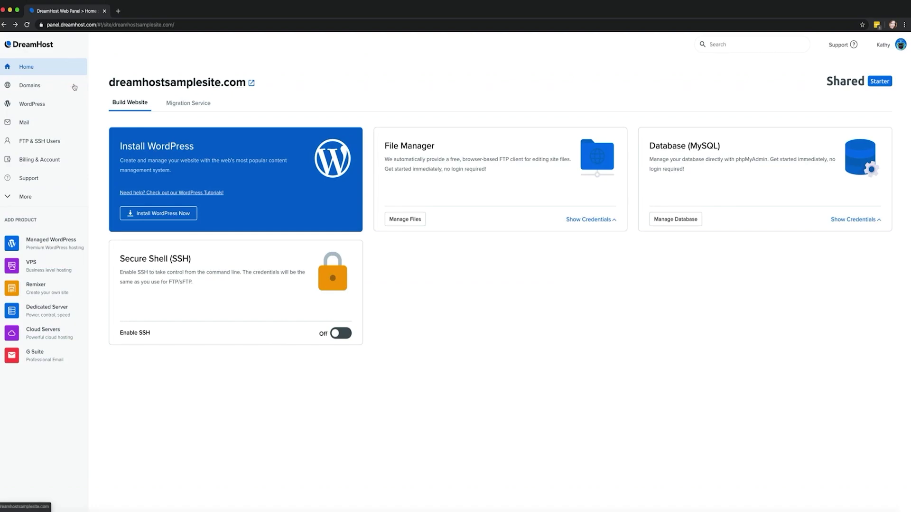
Step: Search Domains > Registrations for dreamhoststartersite.com, add it for $7.99, and proceed to checkout
click(36, 87)
click(38, 108)
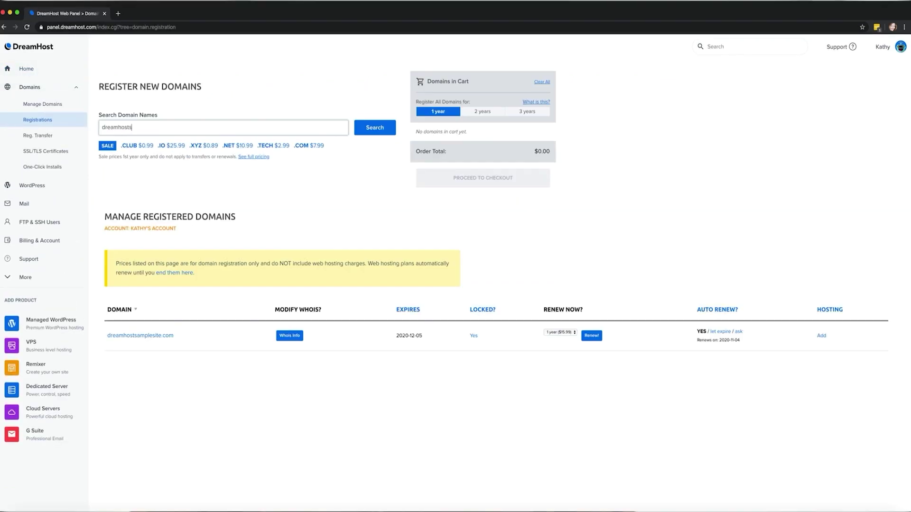
text(site.com)
key(Return)
click(515, 113)
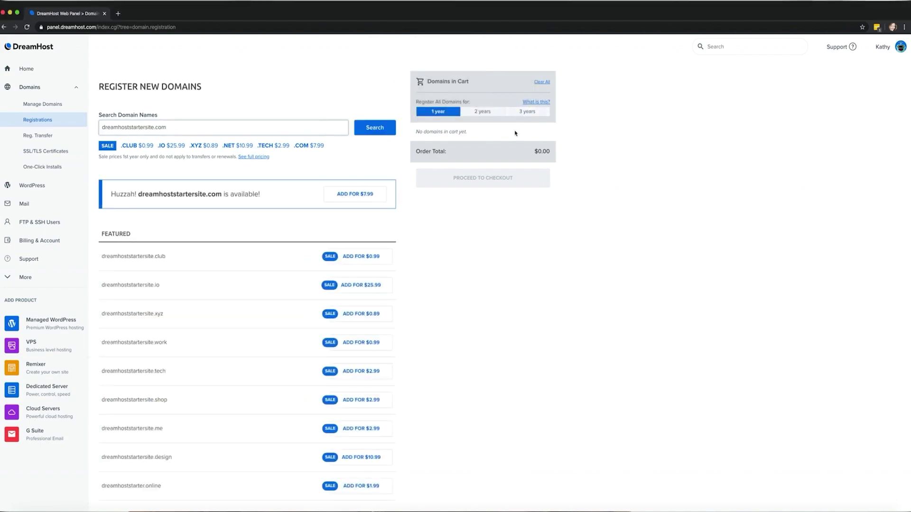
click(355, 194)
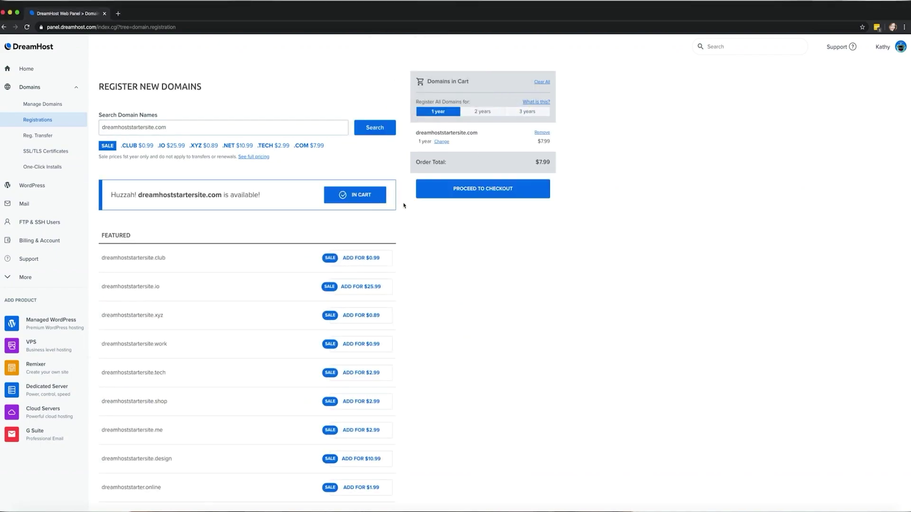
click(450, 197)
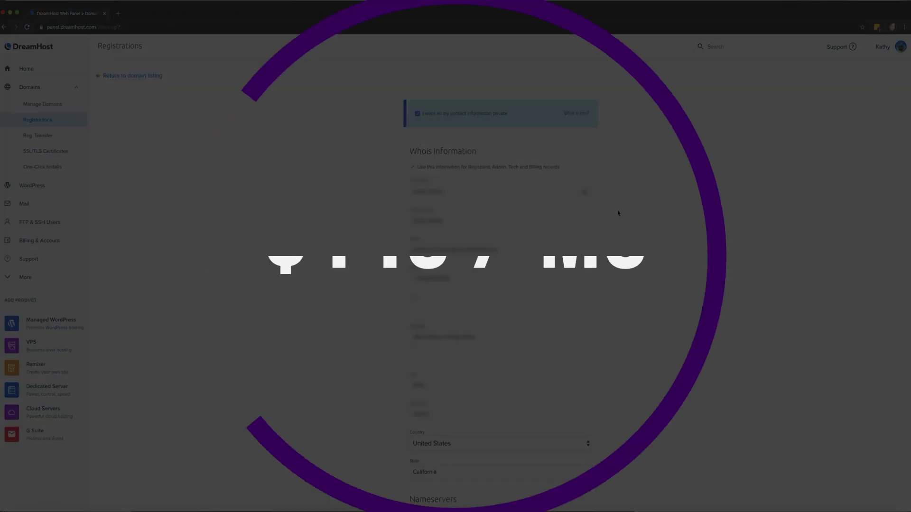
scroll(618, 213, down, 5)
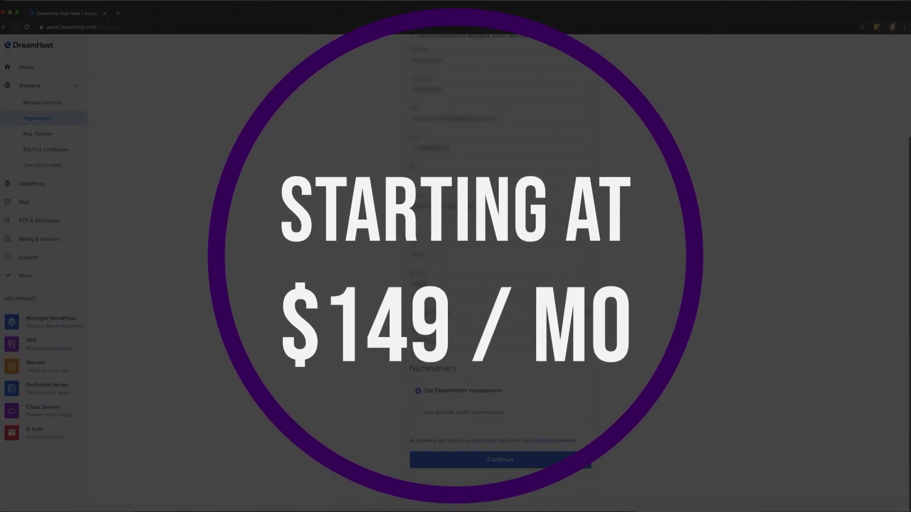
Step: Continue past the Whois information form to the order review step
click(532, 467)
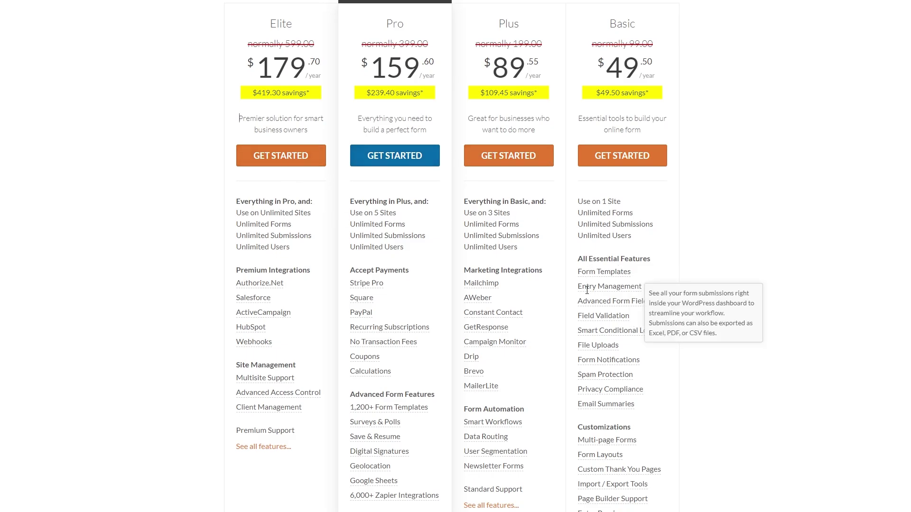
Step: Log in to WHM as root and dismiss the password-saving prompt
mouse_move(592, 342)
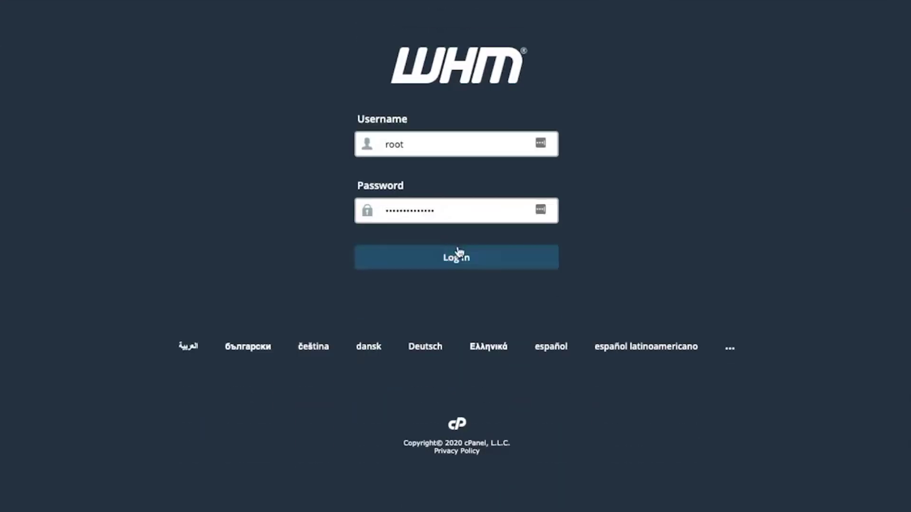
click(456, 251)
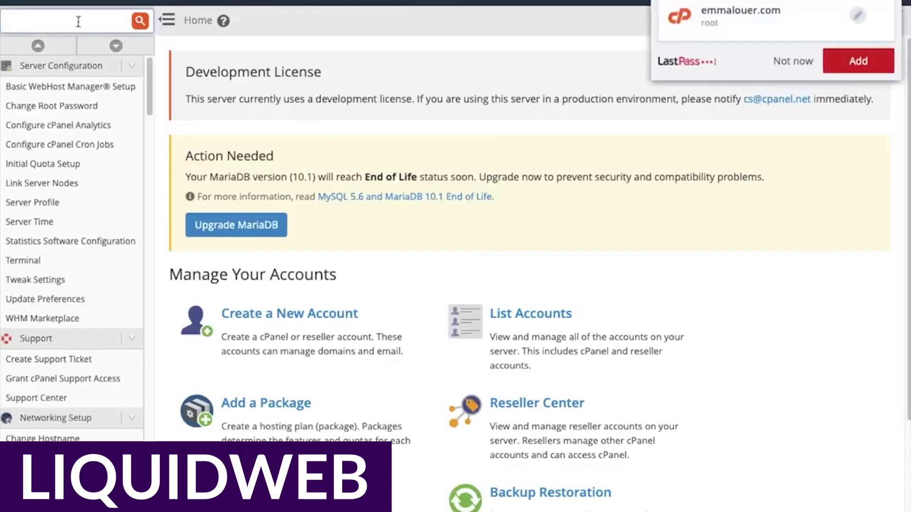
click(783, 62)
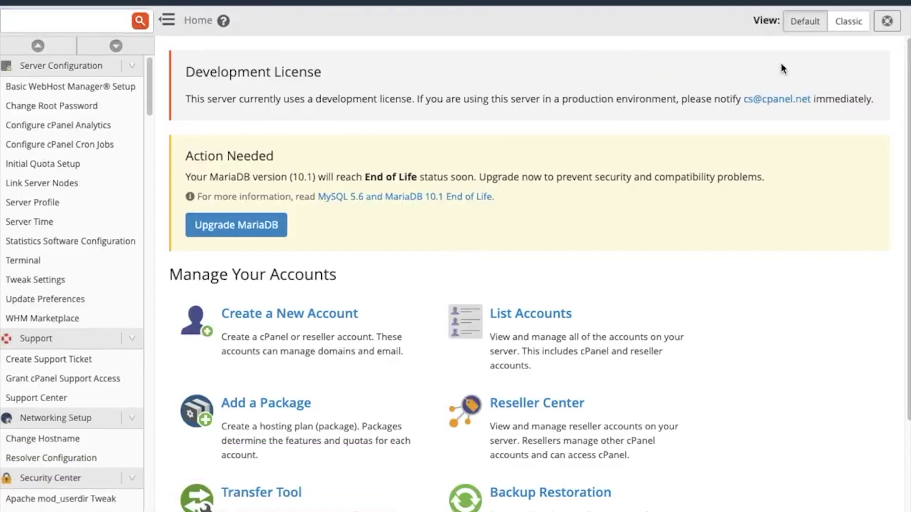
Step: Search the WHM sidebar for 'sec' and open Two-Factor Authentication
click(46, 23)
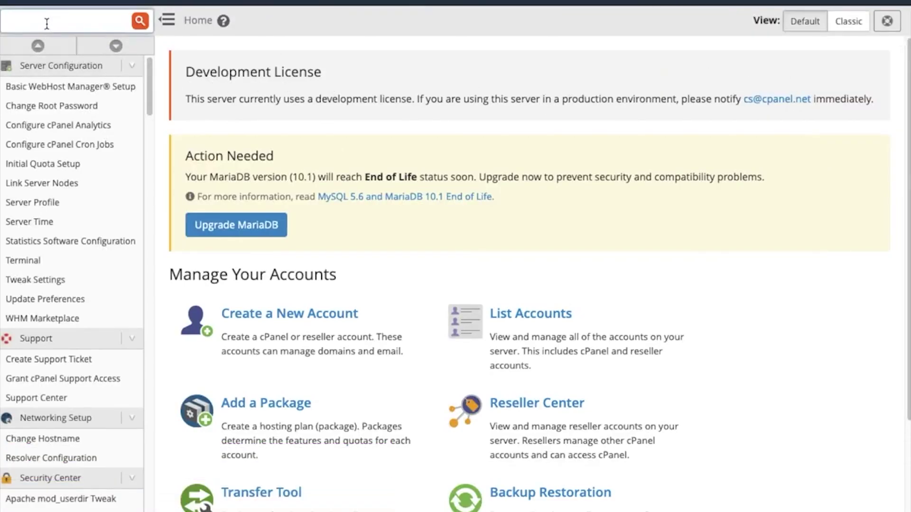
text(sec)
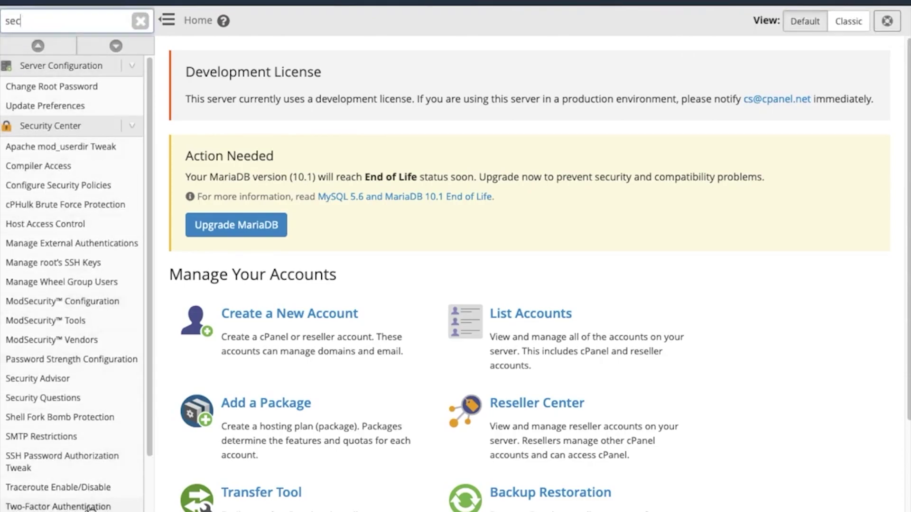
click(90, 507)
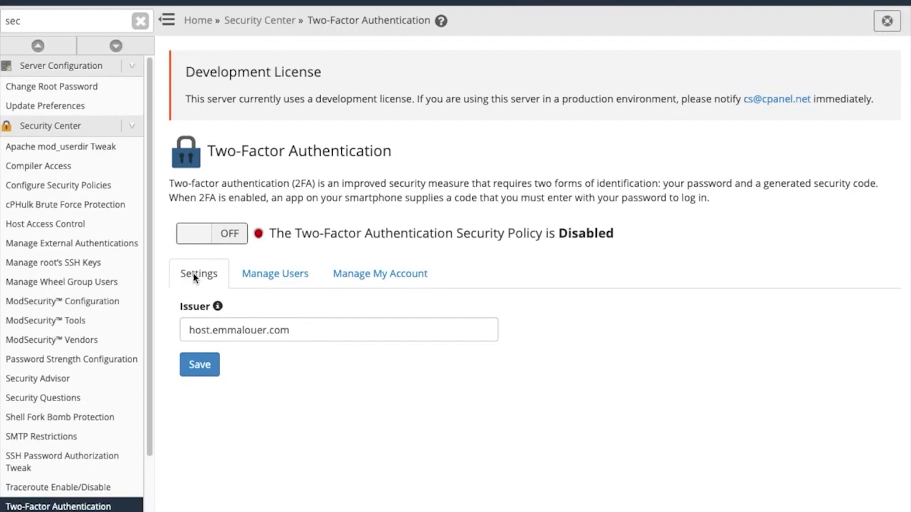
Step: Set up root's two-factor authentication, entering the six-digit code from the authenticator app
click(398, 272)
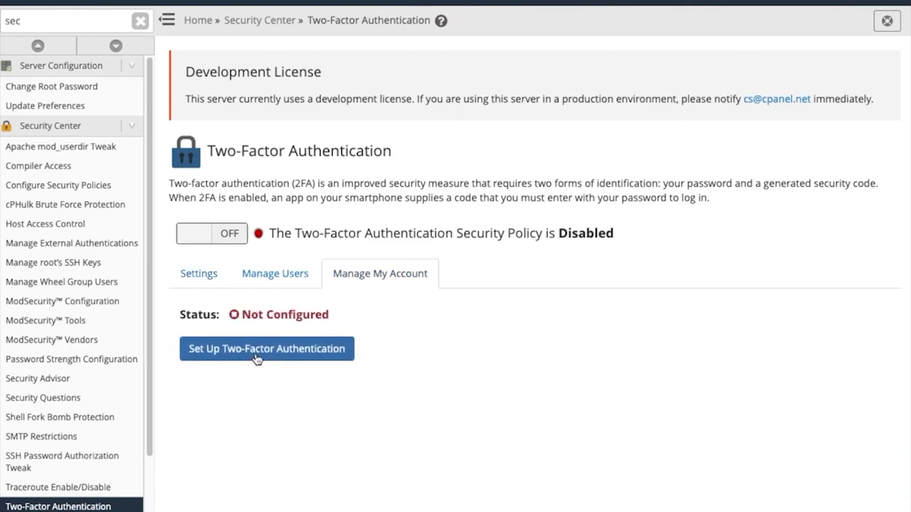
click(257, 359)
scroll(403, 357, down, 3)
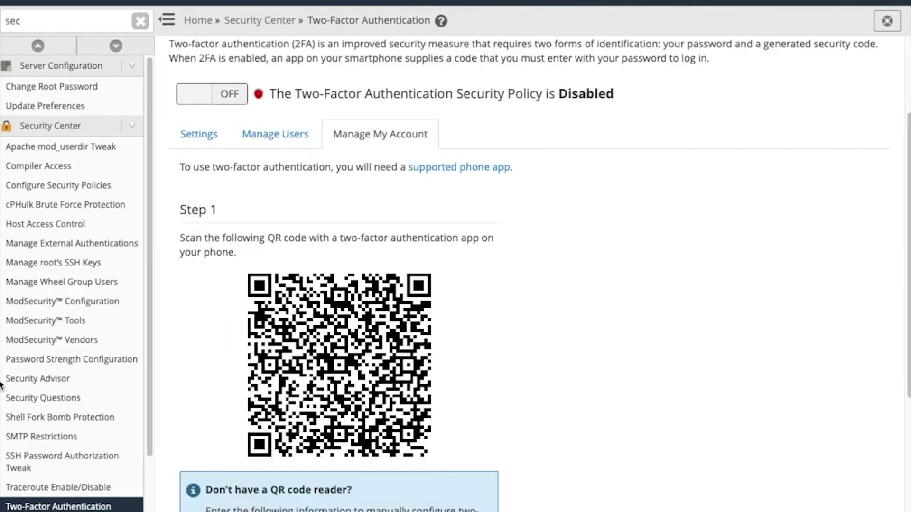
scroll(488, 318, down, 3)
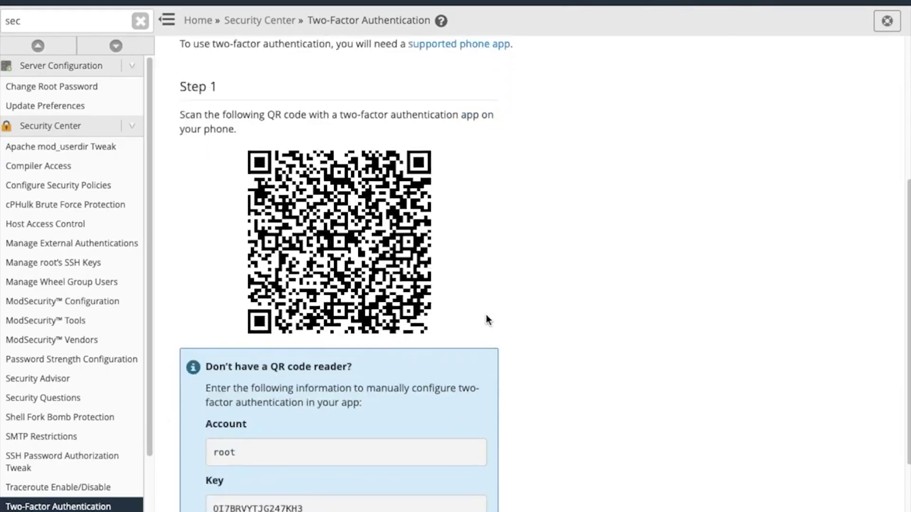
scroll(489, 320, down, 5)
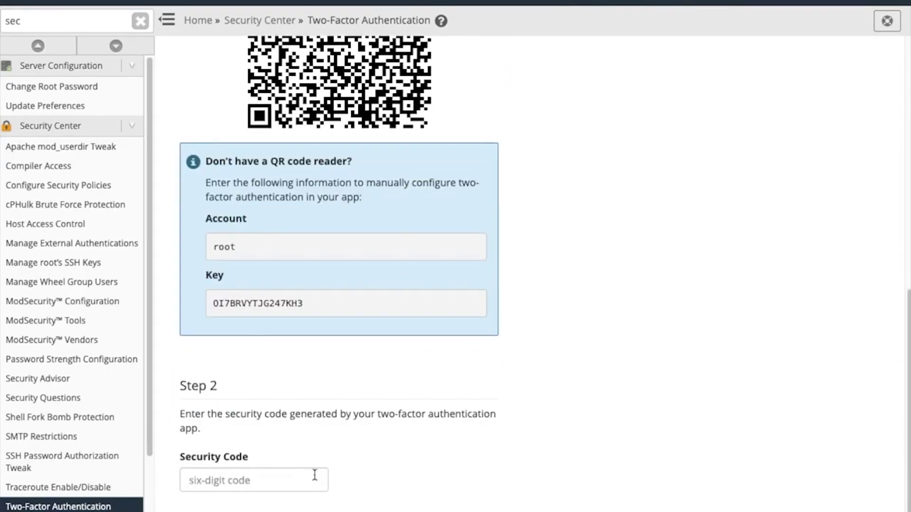
click(313, 475)
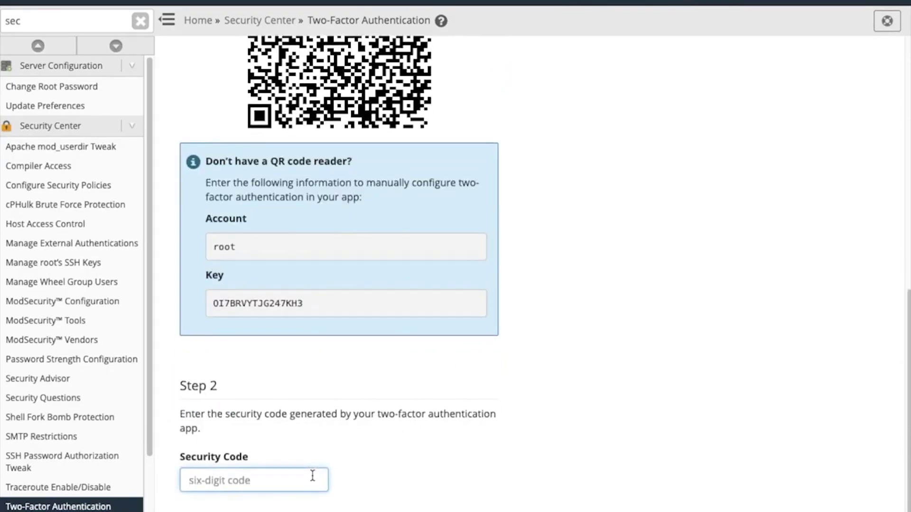
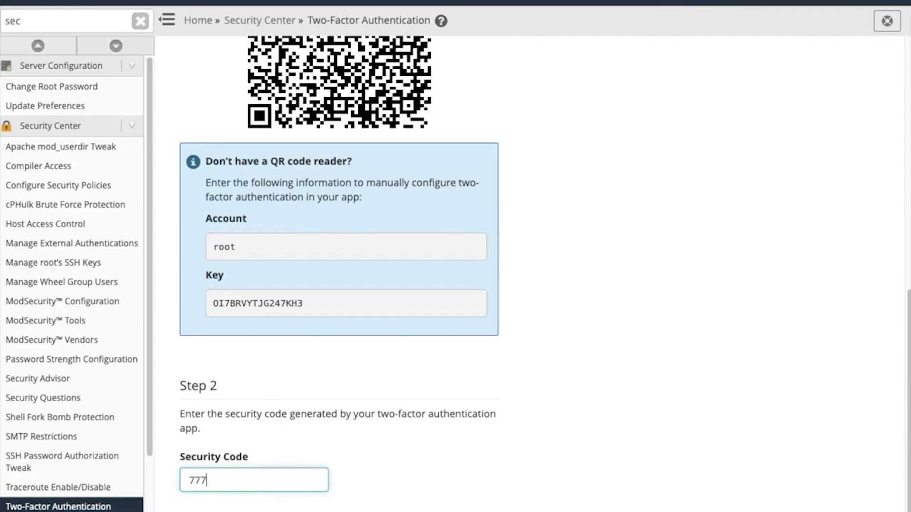
key(Return)
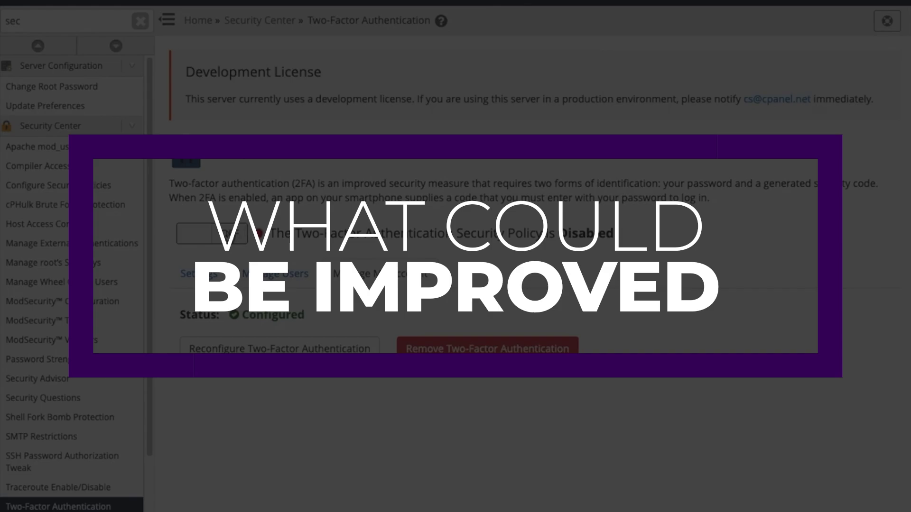
Step: Enable the two-factor security policy and begin cPanel's two-factor setup to show the QR code
click(229, 235)
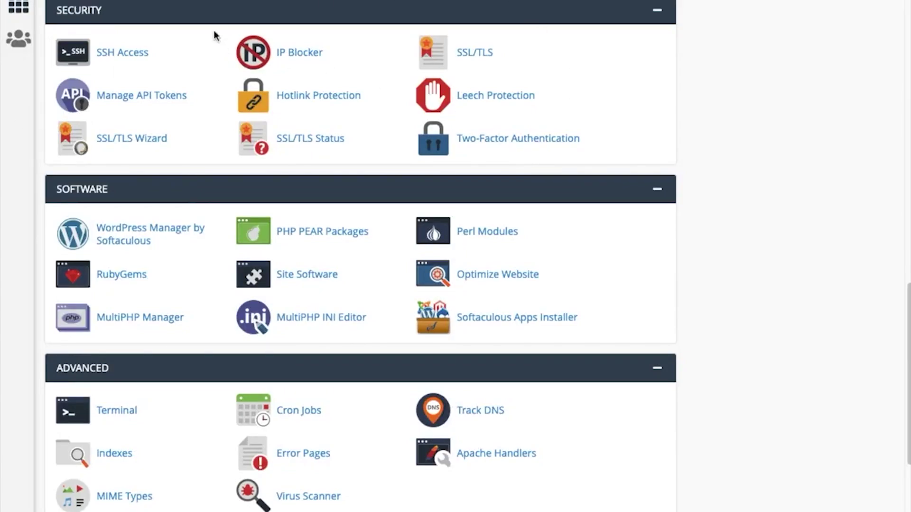
click(503, 140)
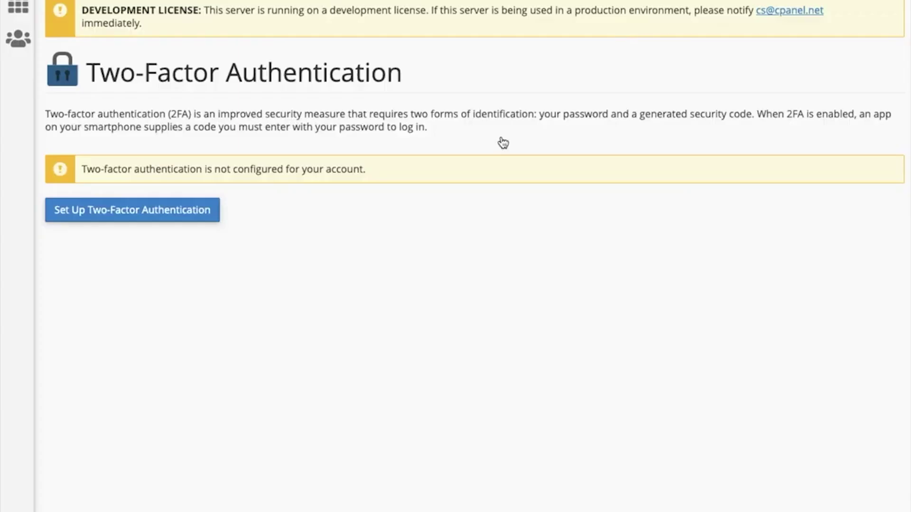
click(154, 215)
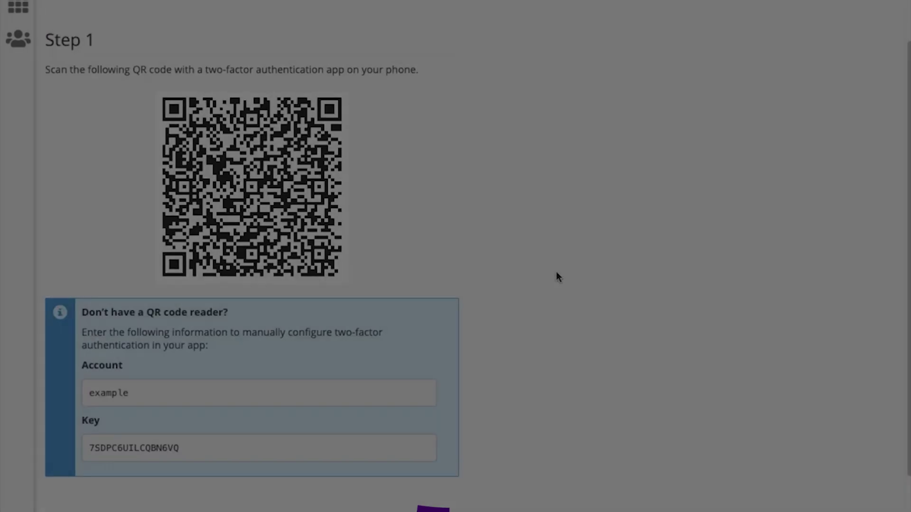
scroll(495, 262, down, 3)
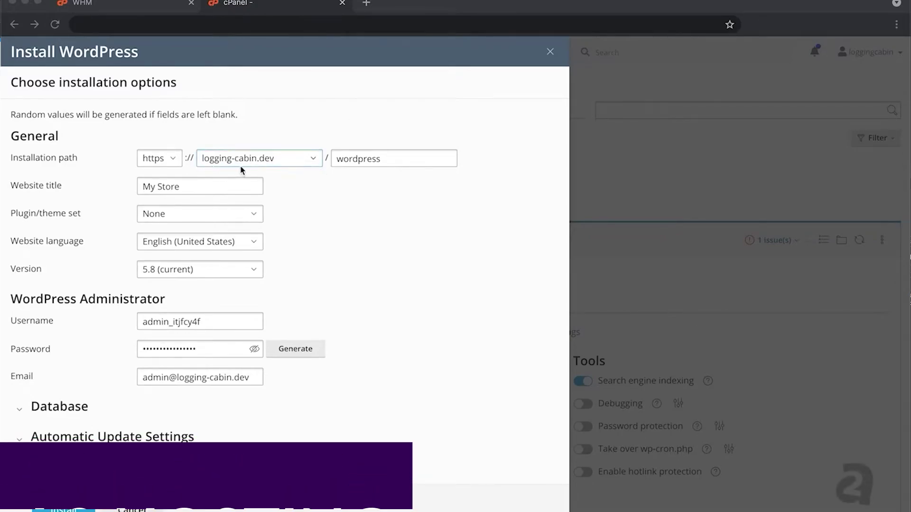
Step: Target my-new.logging-cabin.dev and set the site title to 'My New Logging Cabin'
click(313, 158)
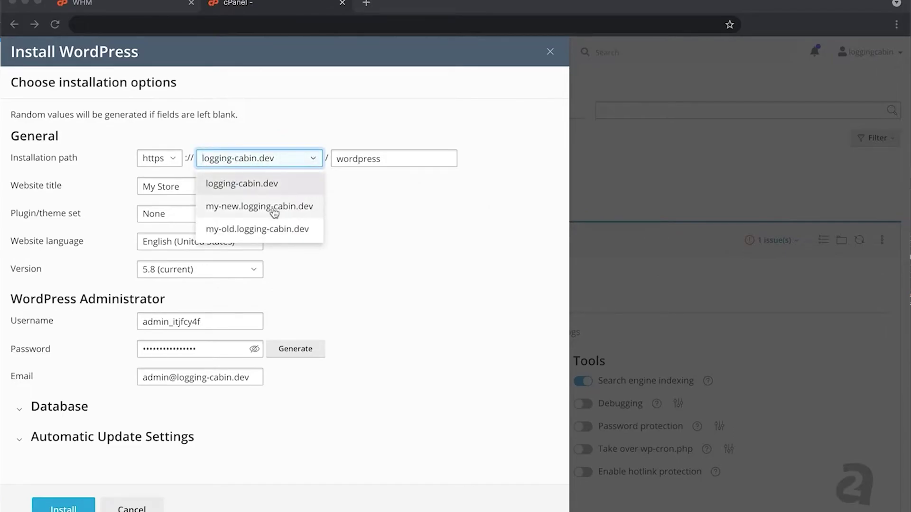
click(248, 212)
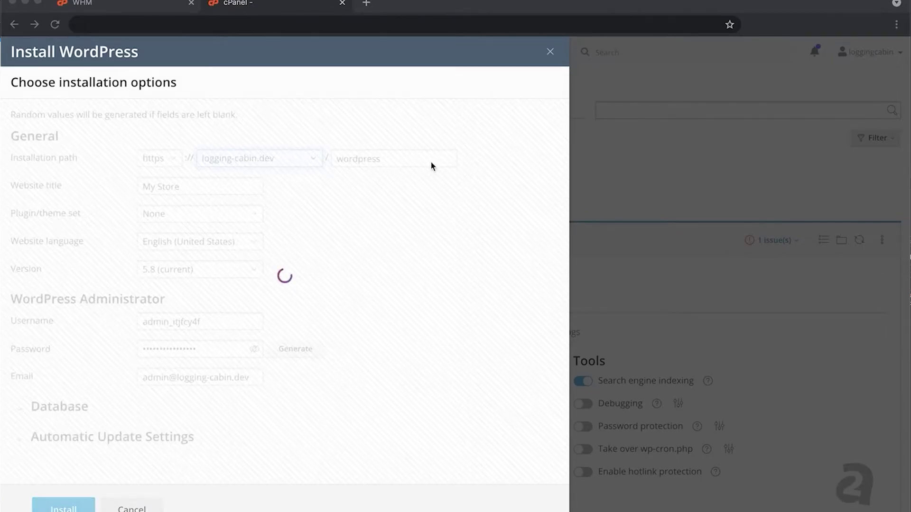
triple_click(170, 186)
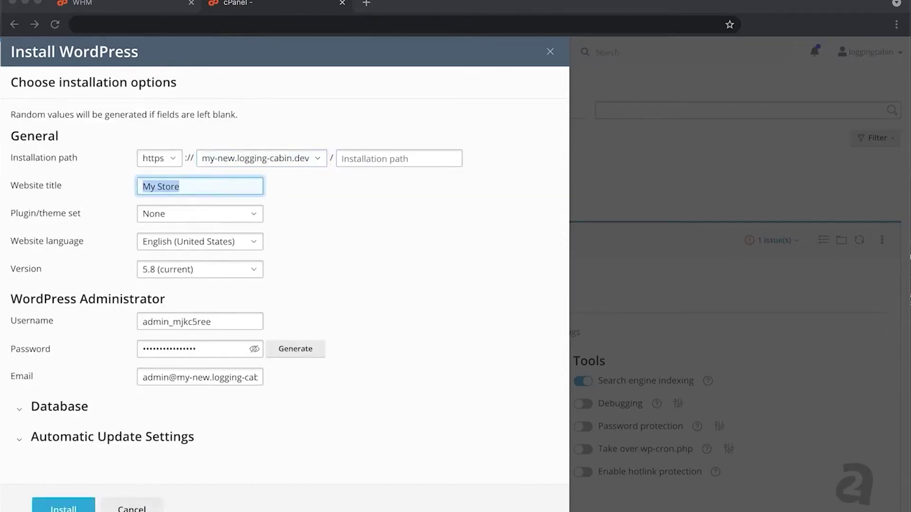
text(My New L)
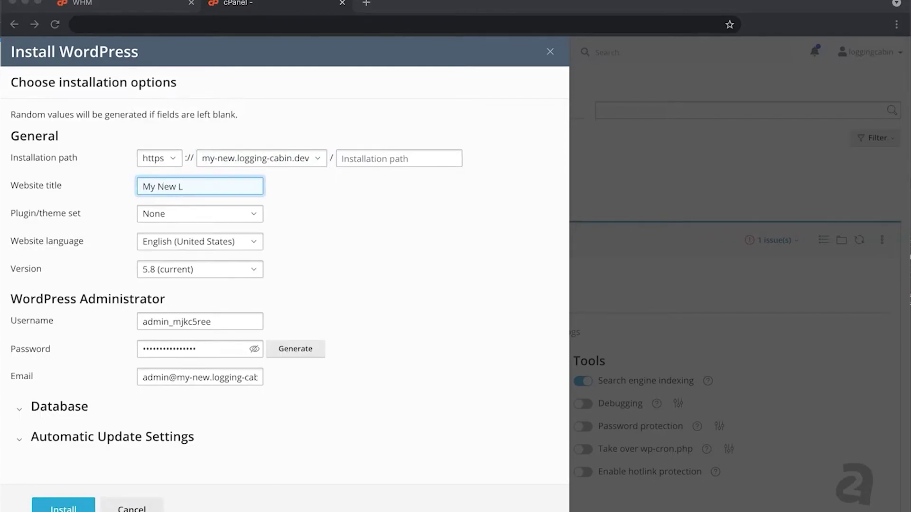
text(ogging Cabin)
click(169, 218)
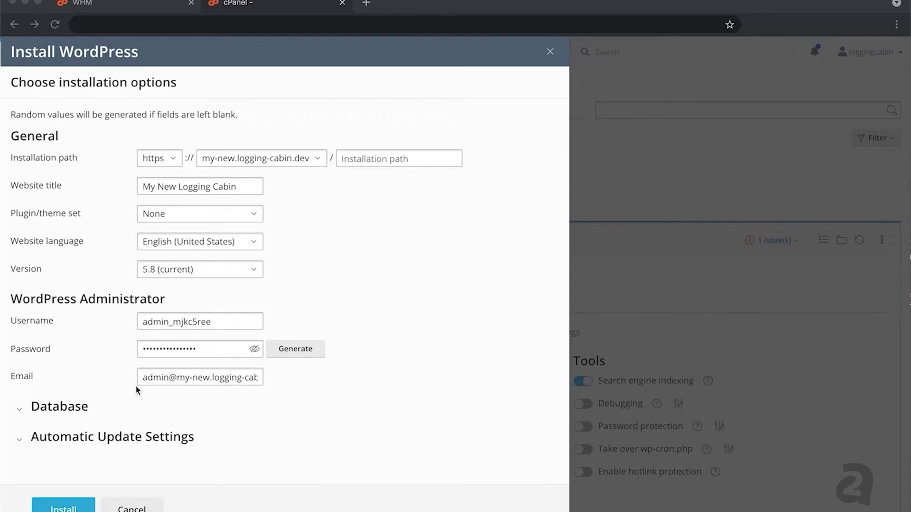
Step: Turn on automatic plugin and theme updates and start the WordPress installation
click(19, 409)
scroll(178, 465, down, 3)
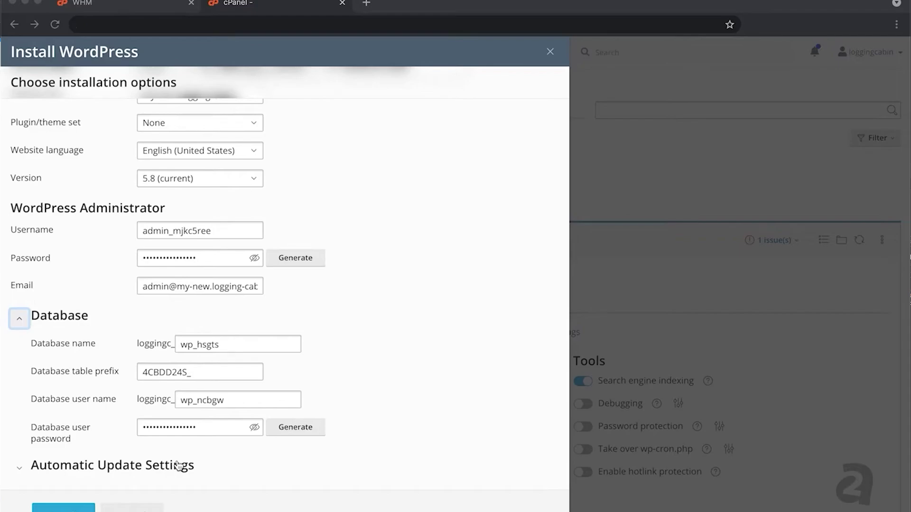
click(18, 319)
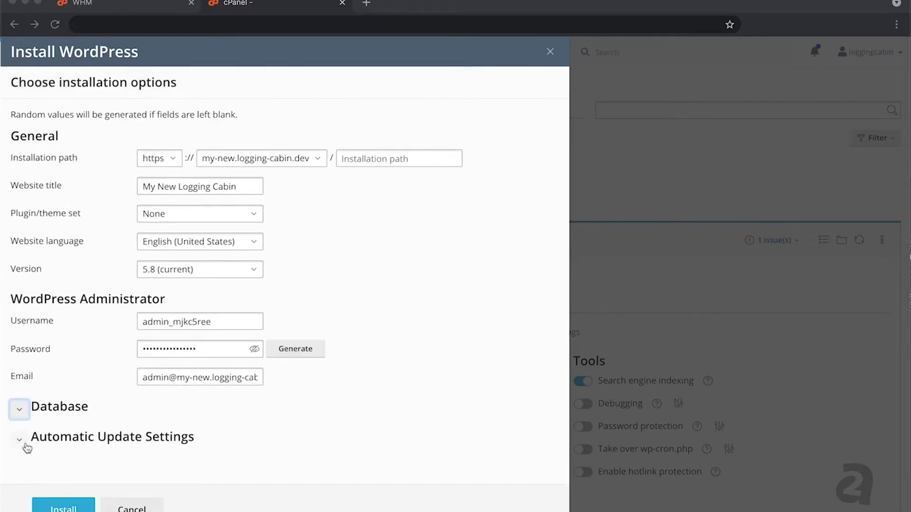
click(19, 440)
scroll(203, 451, down, 2)
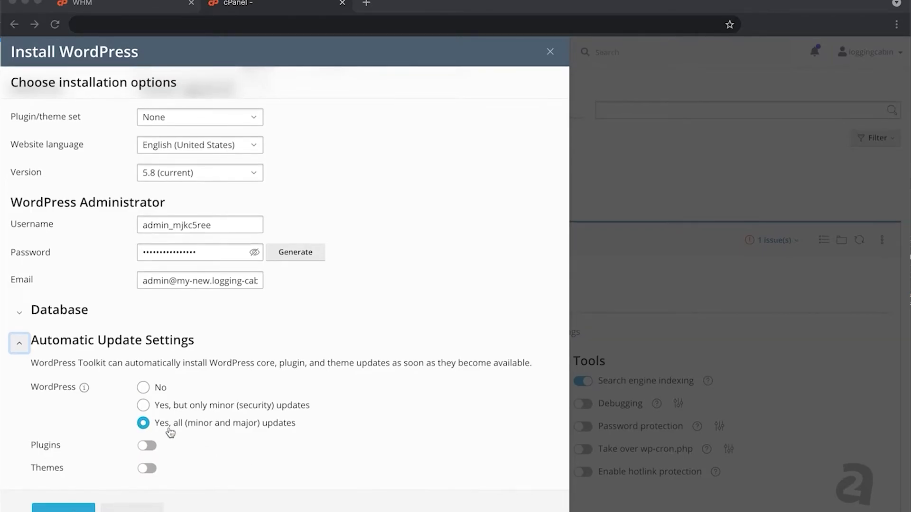
click(146, 445)
click(147, 469)
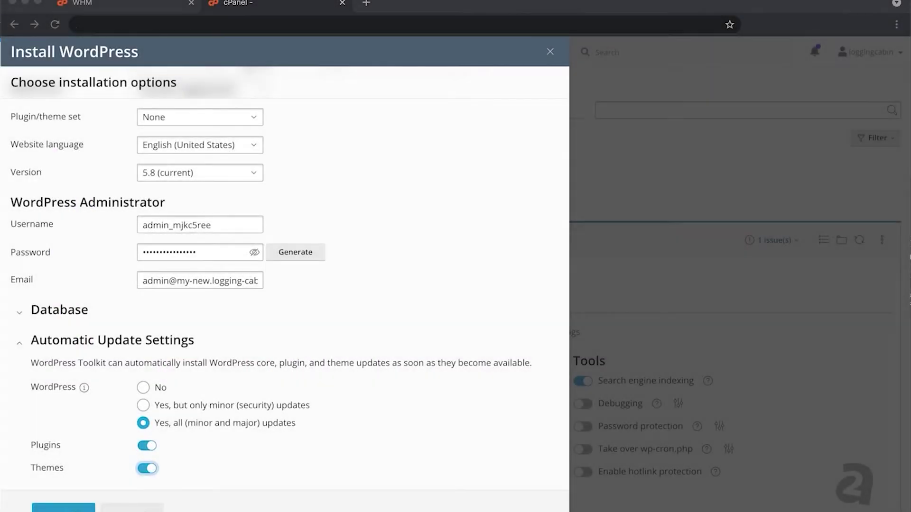
click(64, 507)
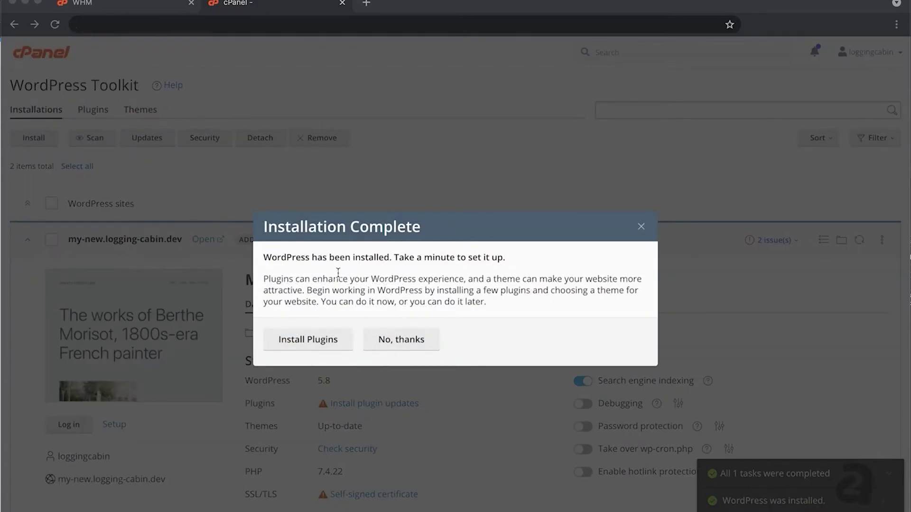
Step: Choose Install Plugins from the Installation Complete dialog
click(302, 347)
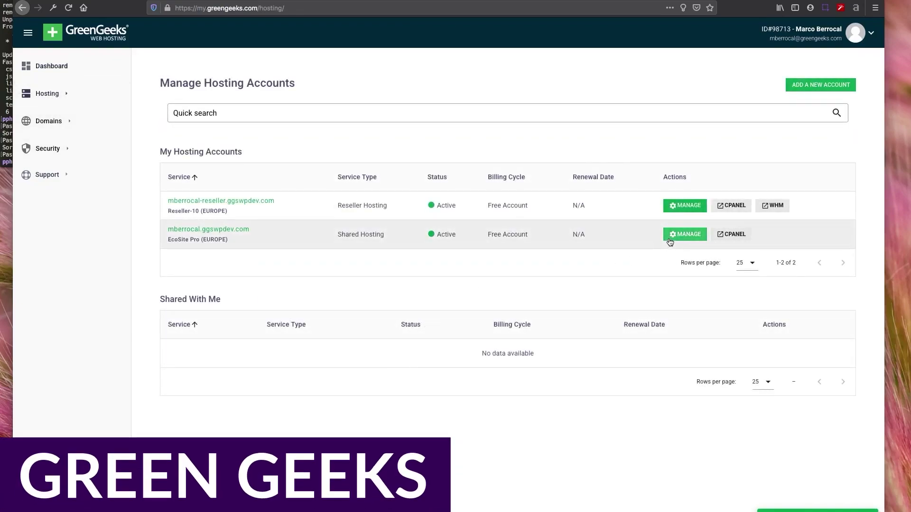
Step: Launch the shared hosting account's Quick Launch Wizard, trying Start New Website and Migrate Website before choosing Starter Site
click(685, 234)
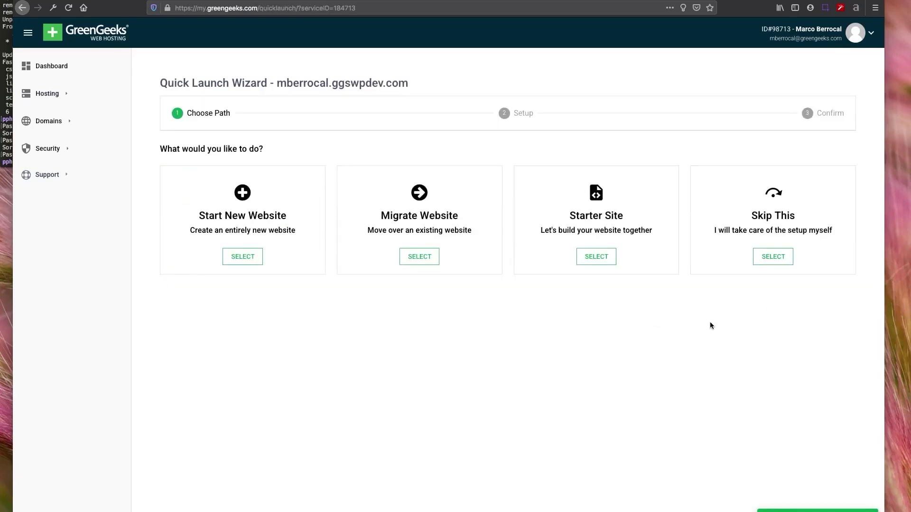
click(292, 261)
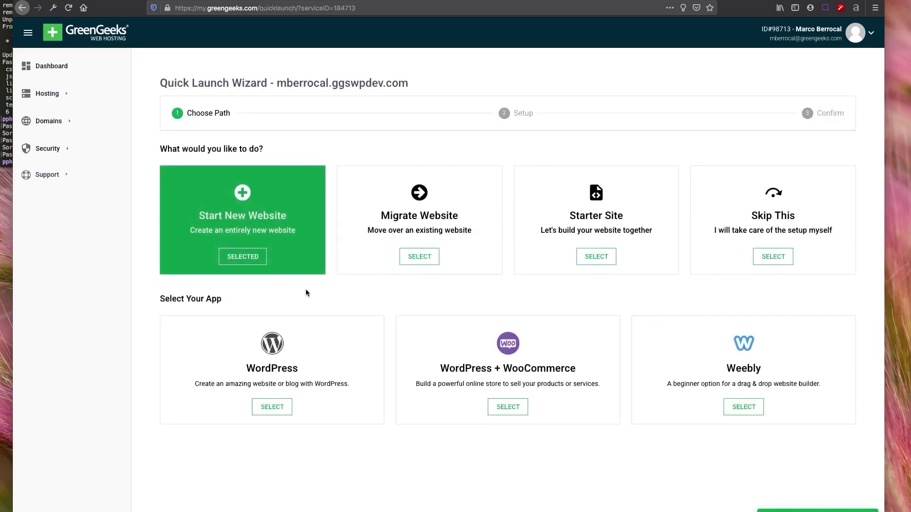
click(374, 268)
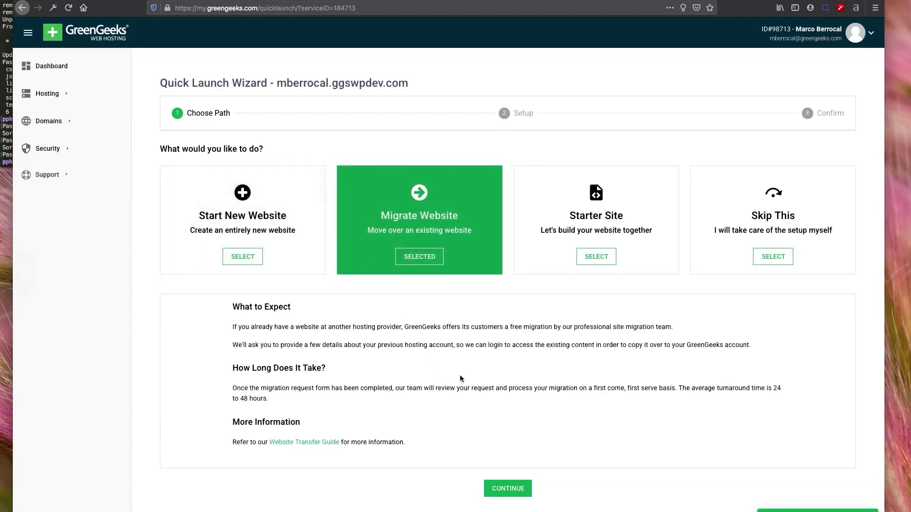
click(538, 274)
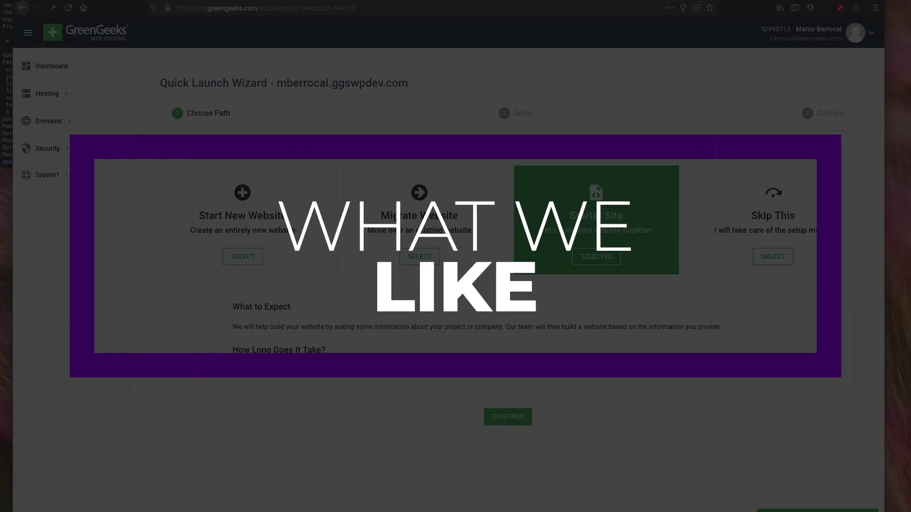
Step: Review the Starter Site form, then go back to Choose Path and select Skip This
click(507, 416)
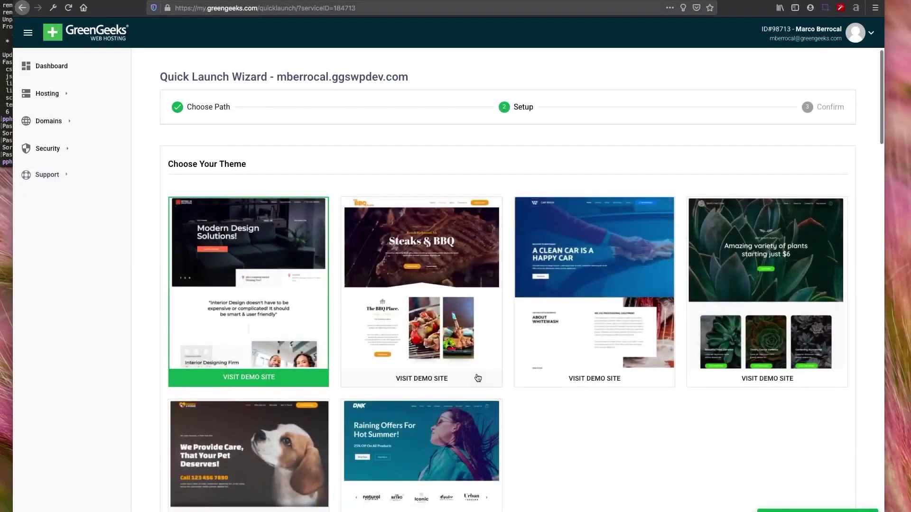
scroll(477, 378, down, 9)
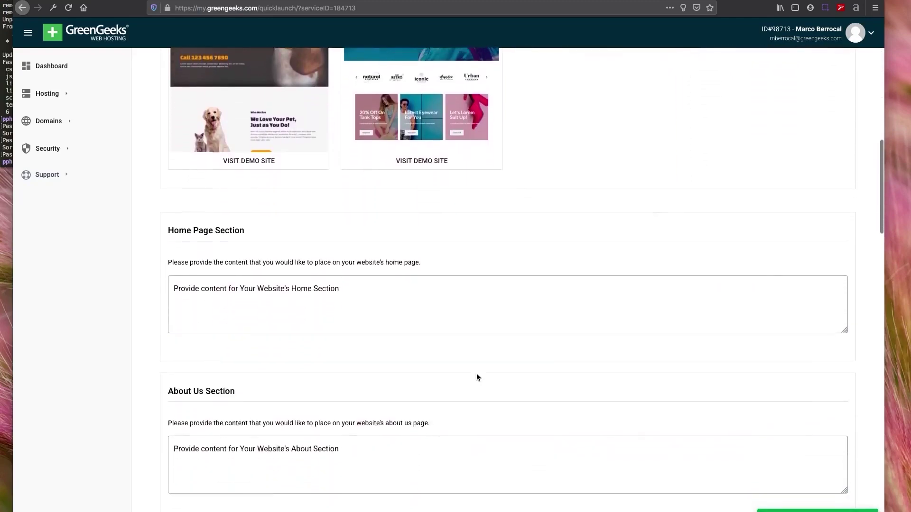
scroll(476, 374, down, 5)
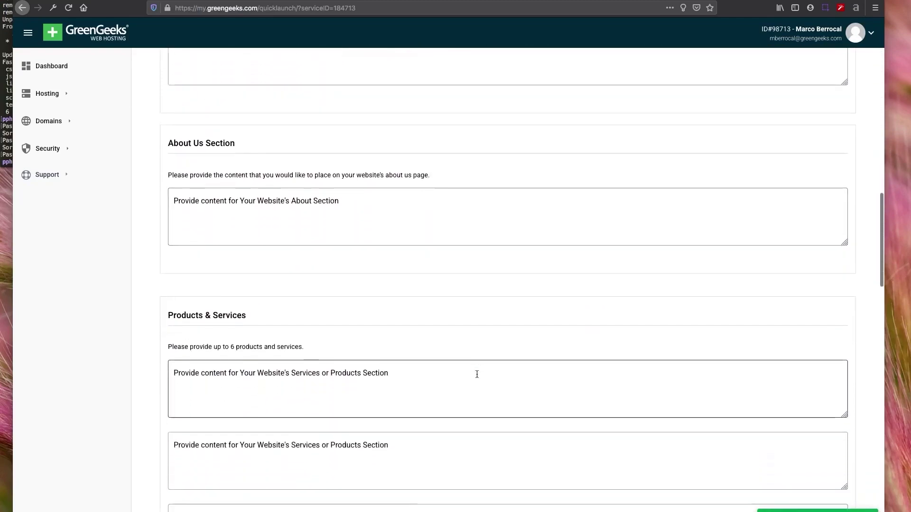
scroll(477, 374, down, 12)
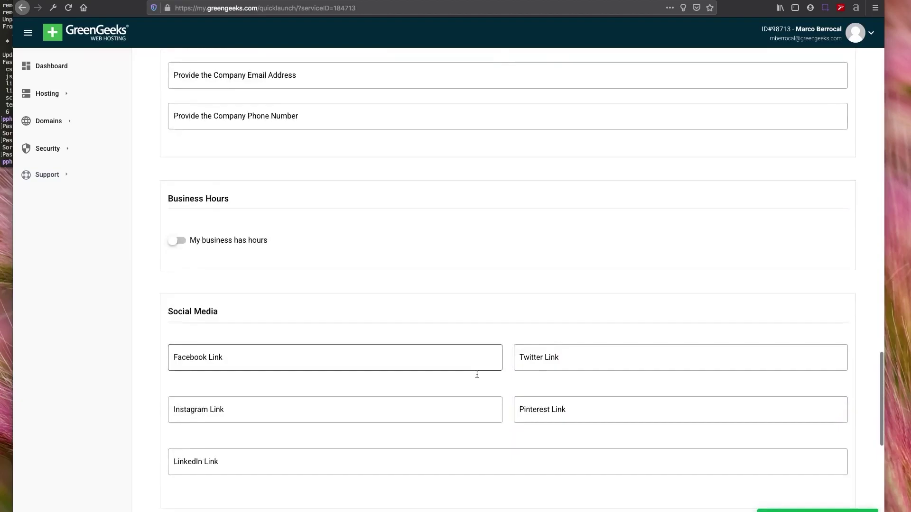
scroll(476, 374, down, 8)
click(465, 480)
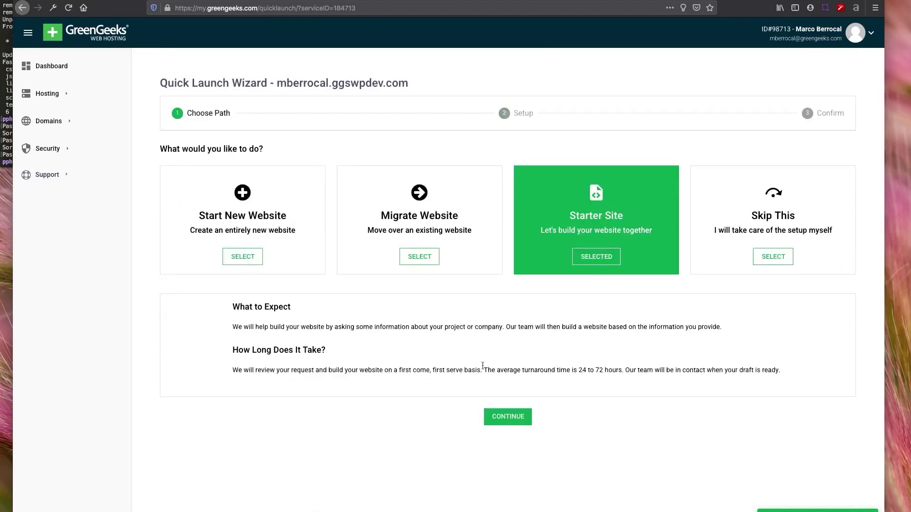
click(714, 256)
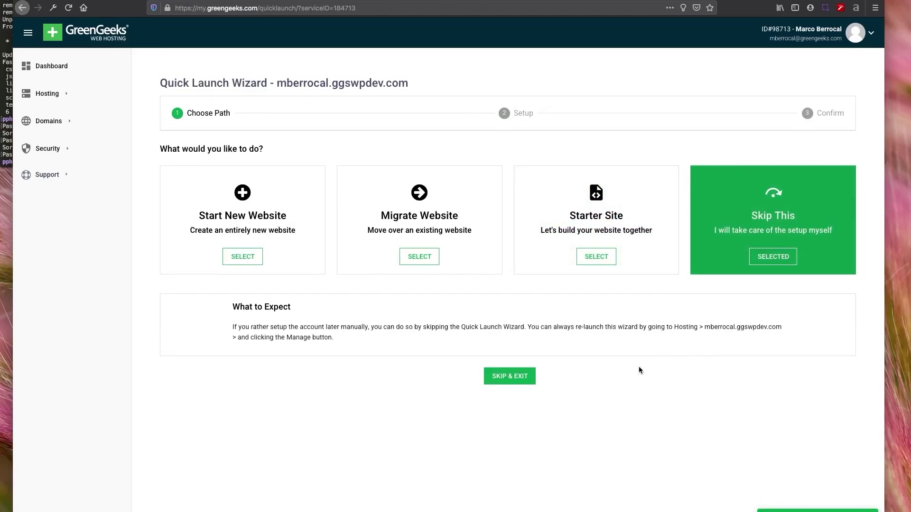
Step: Start a new WordPress website and advance to the Setup step, reviewing its site address and SSL details
click(284, 239)
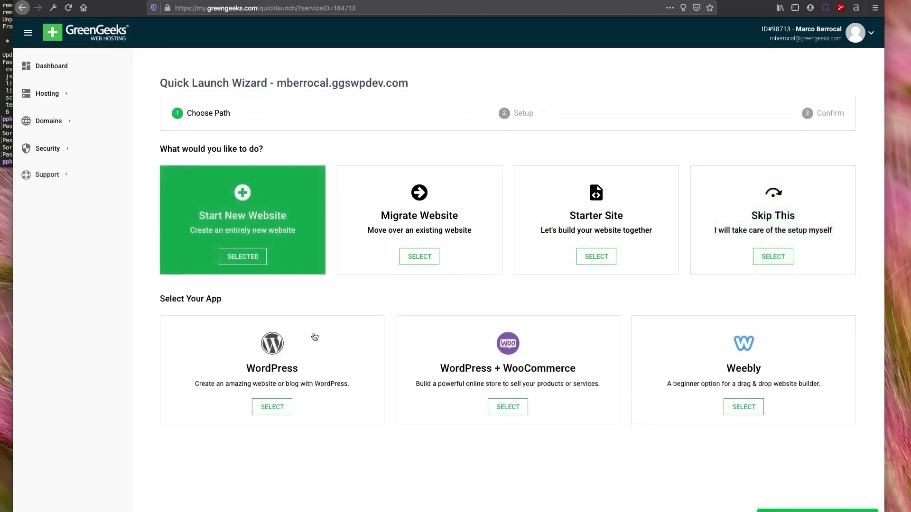
click(340, 354)
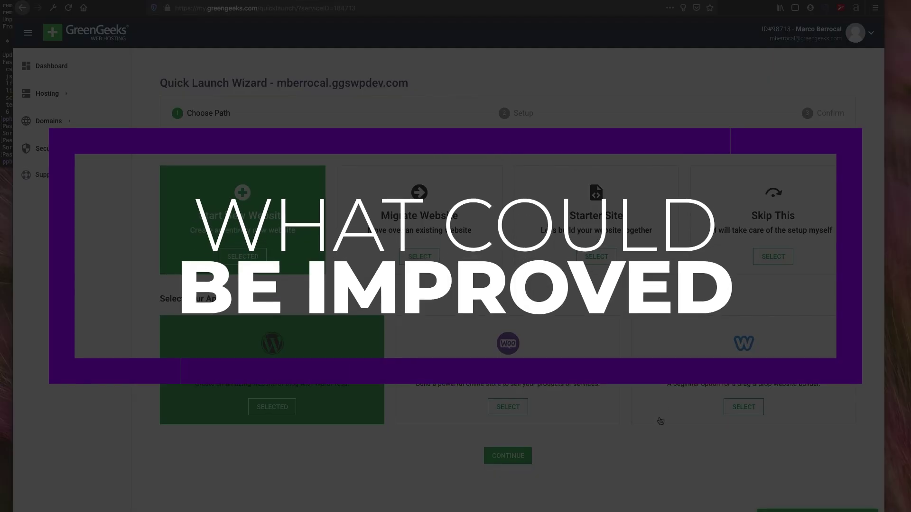
click(508, 456)
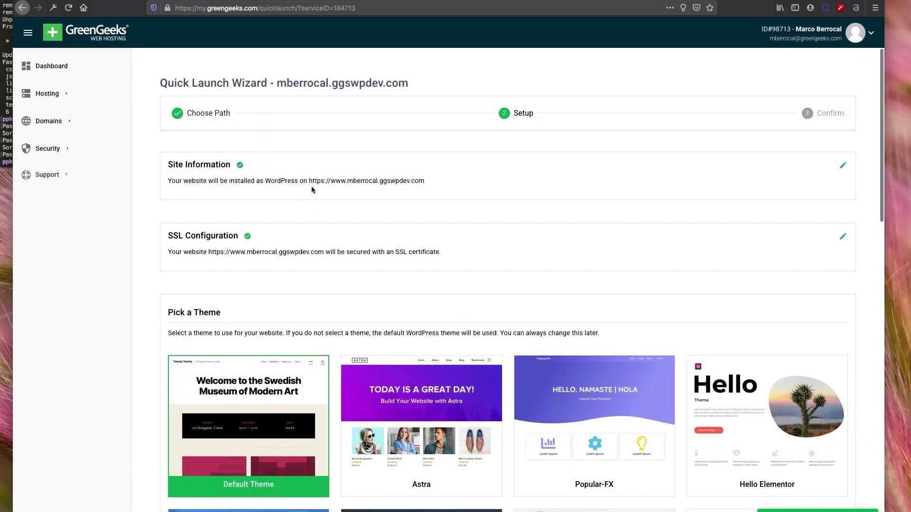
drag(314, 183, 403, 182)
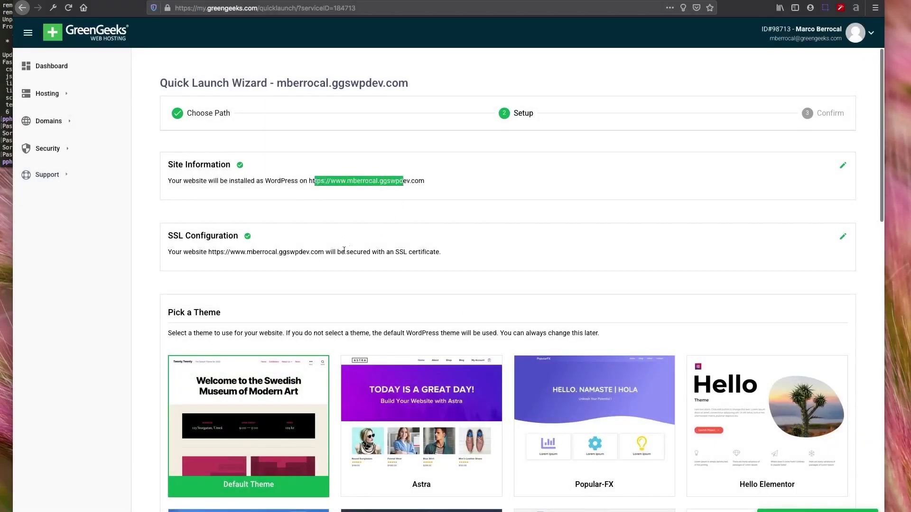
double_click(273, 253)
scroll(332, 270, down, 5)
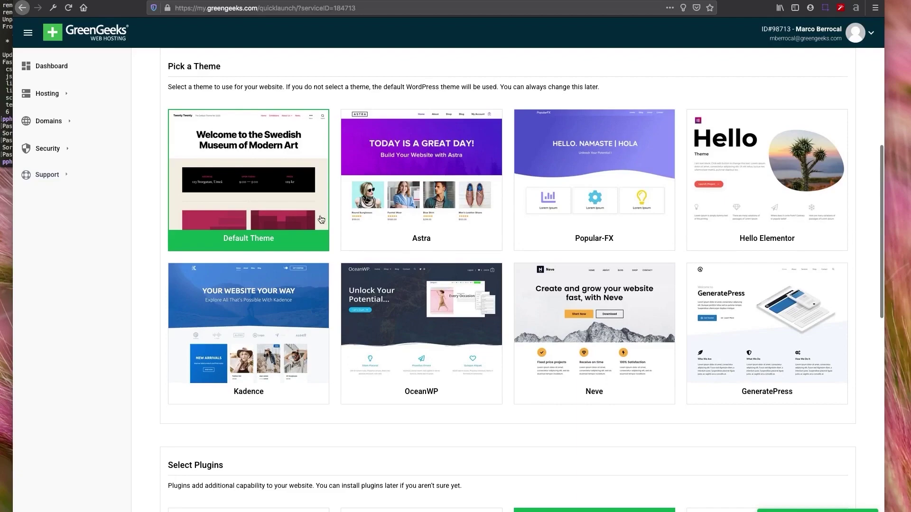
scroll(370, 323, down, 3)
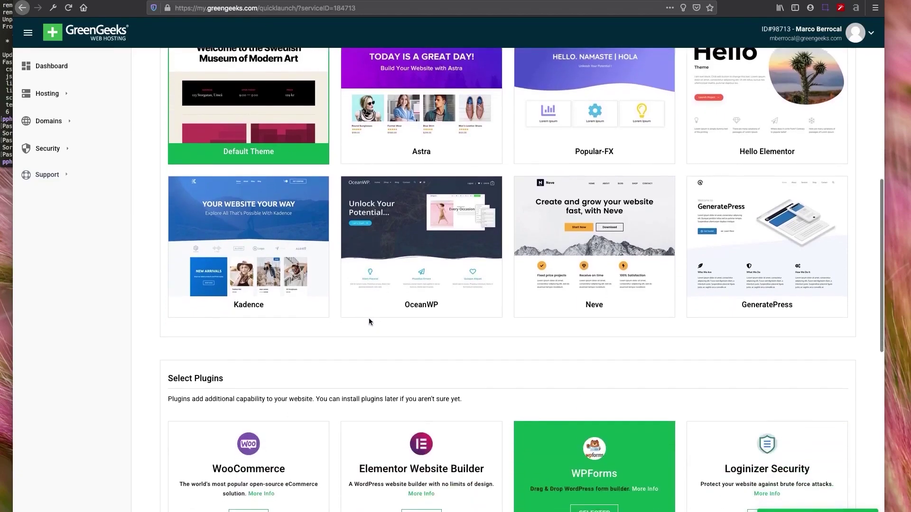
scroll(368, 321, down, 5)
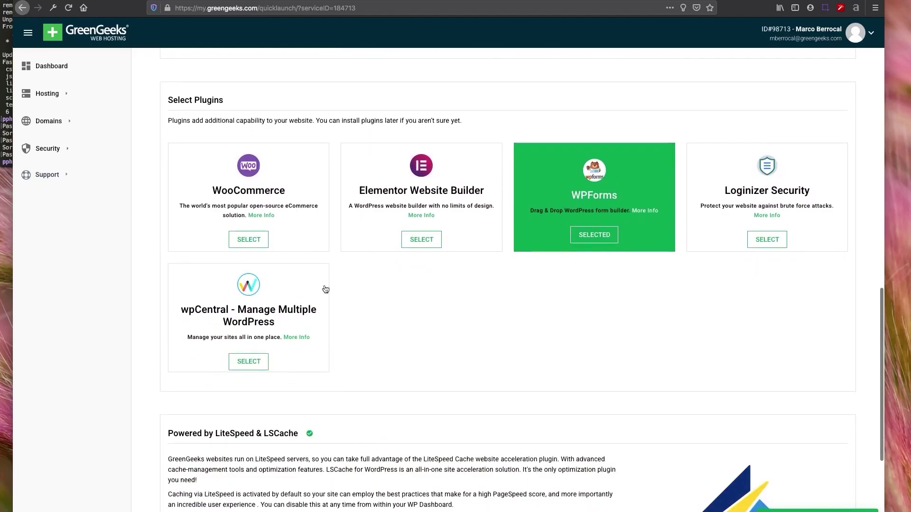
Step: Select WooCommerce, Elementor and Loginizer, view wpCentral info, then deselect Loginizer, WPForms, Elementor and WooCommerce
click(318, 237)
click(474, 223)
click(688, 212)
click(296, 337)
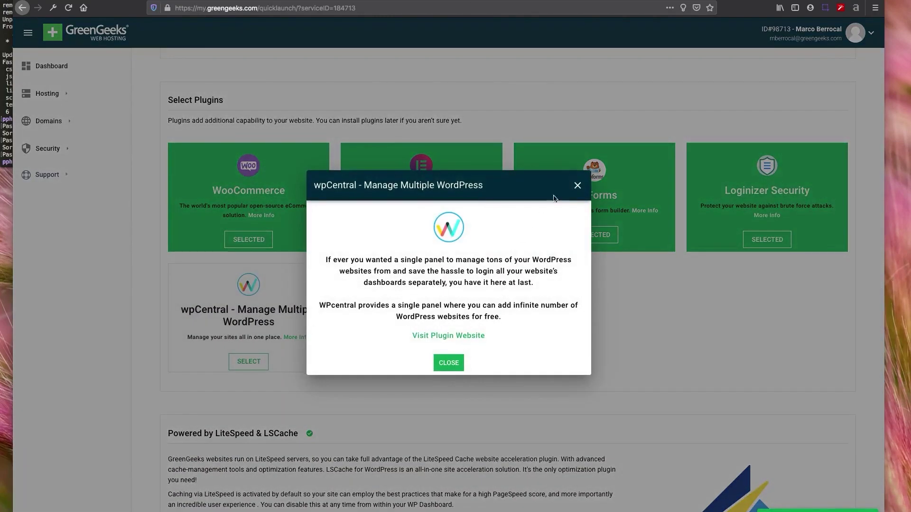
click(704, 185)
click(705, 185)
click(593, 194)
click(422, 195)
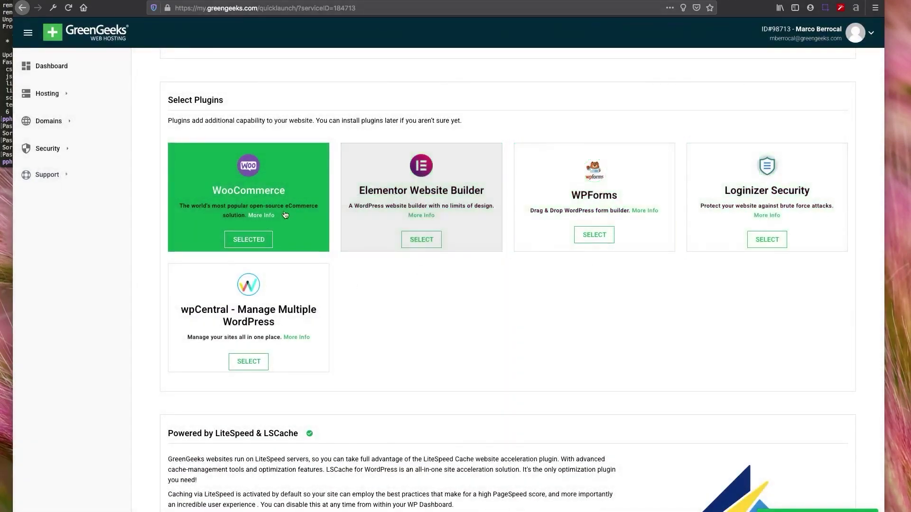
click(285, 199)
scroll(332, 237, down, 4)
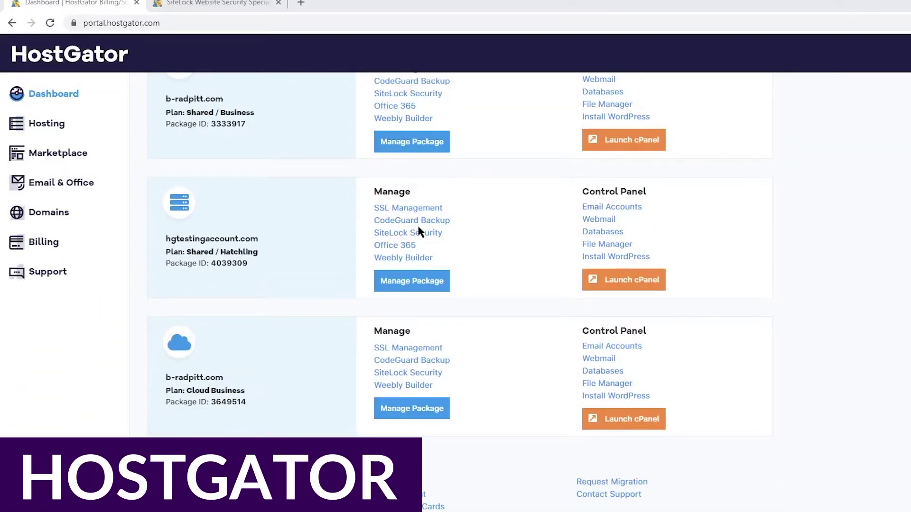
Step: Open SiteLock Security for the b-radpitt.com package and launch its SiteLock dashboard
scroll(454, 405, down, 3)
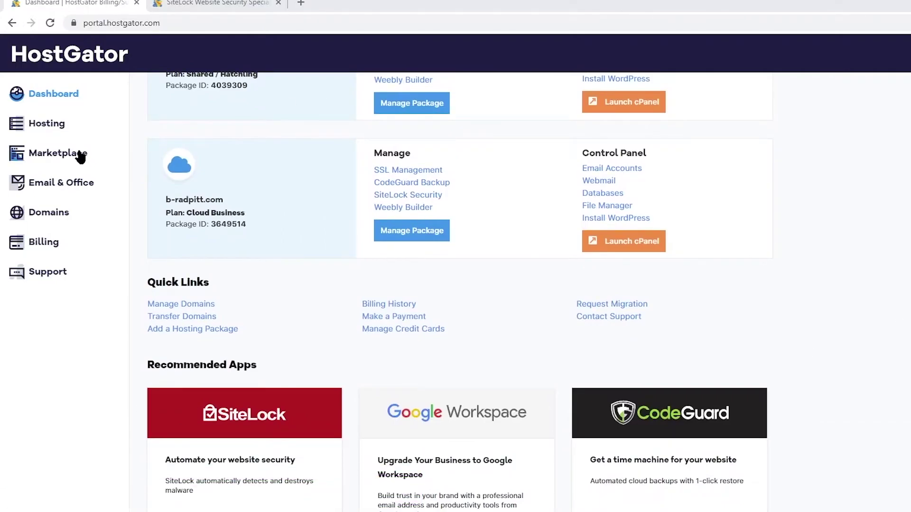
scroll(388, 289, up, 6)
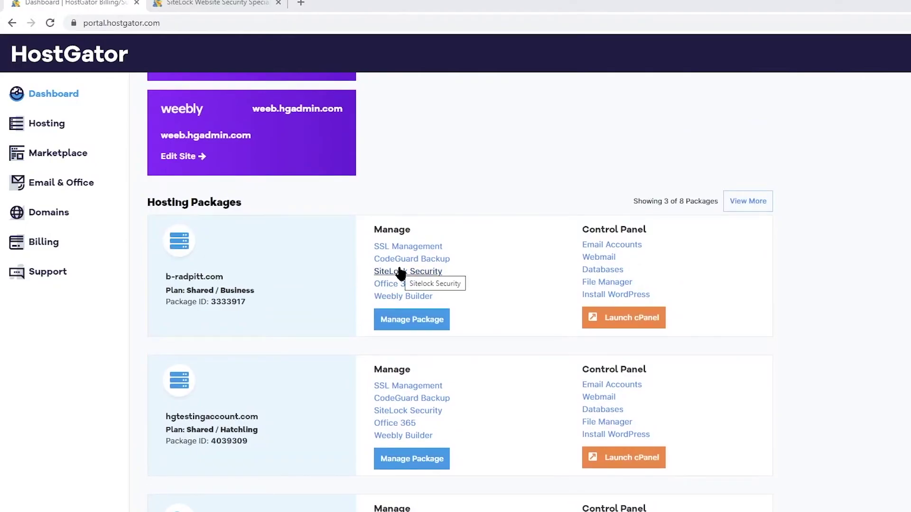
click(406, 275)
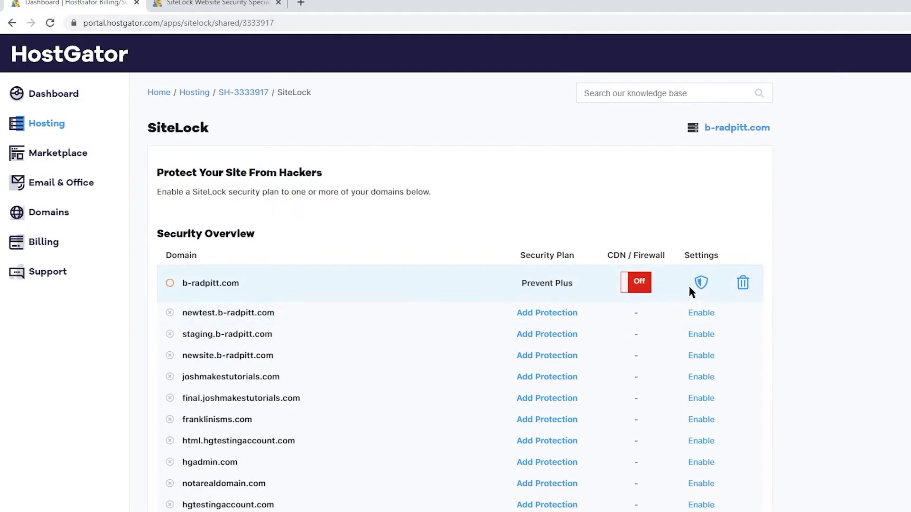
click(701, 283)
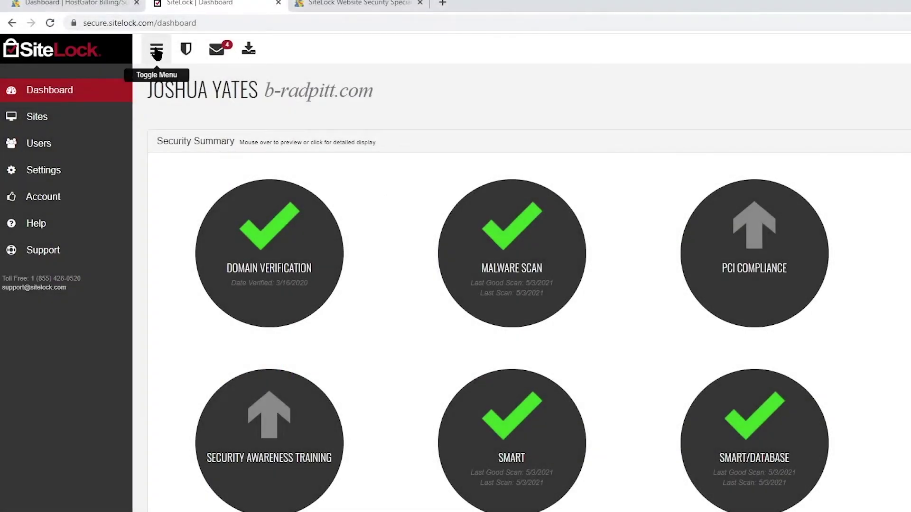
Step: Explore the sidebar, notifications, Sites, Users and Settings, then open b-radpitt.com's Malware Scan history
click(157, 50)
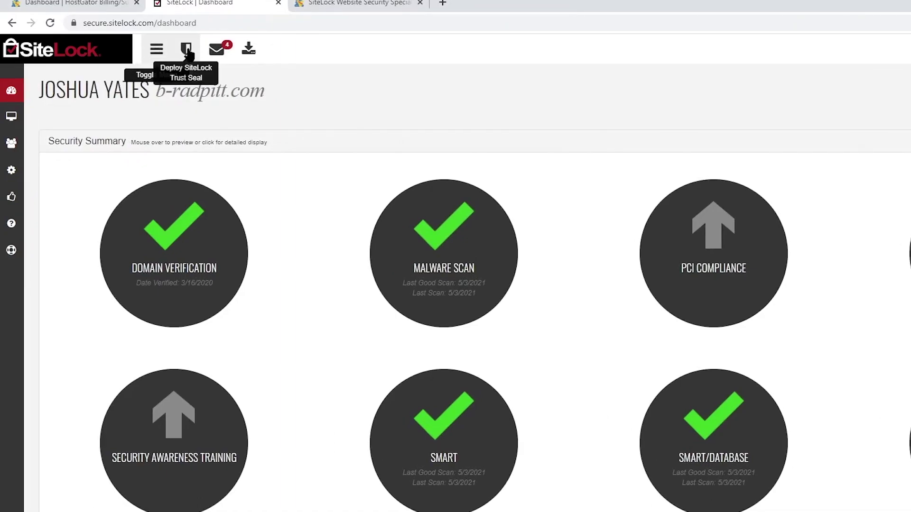
click(216, 51)
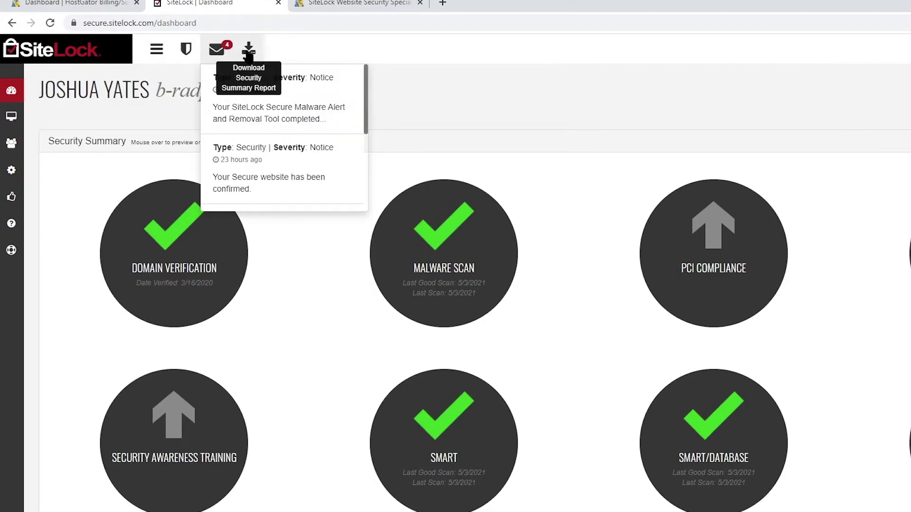
click(155, 52)
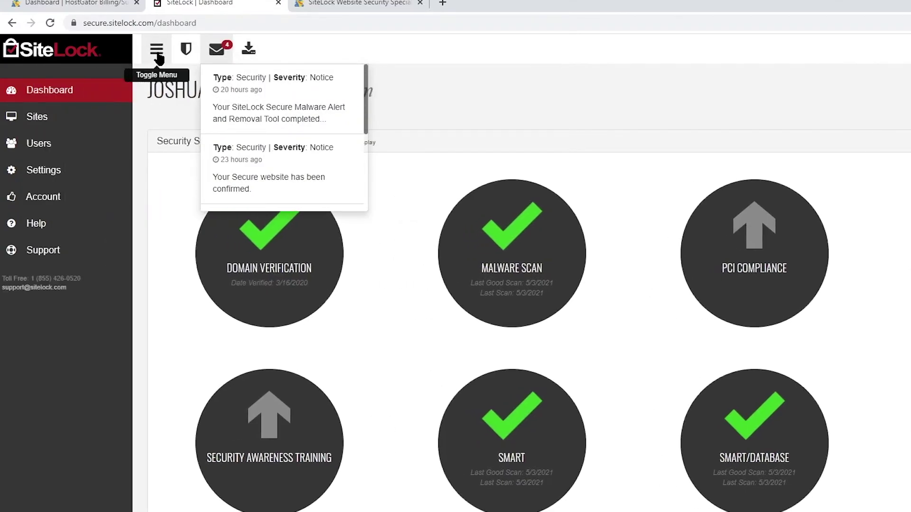
click(41, 121)
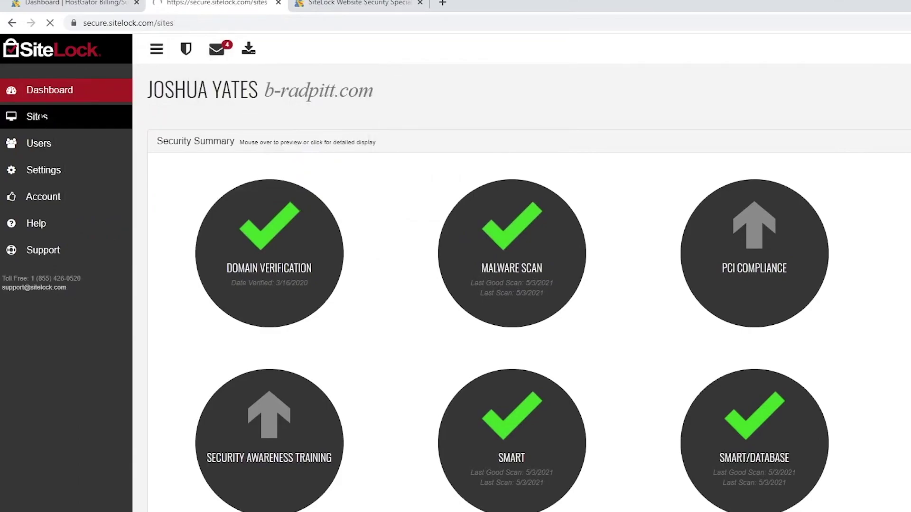
click(42, 146)
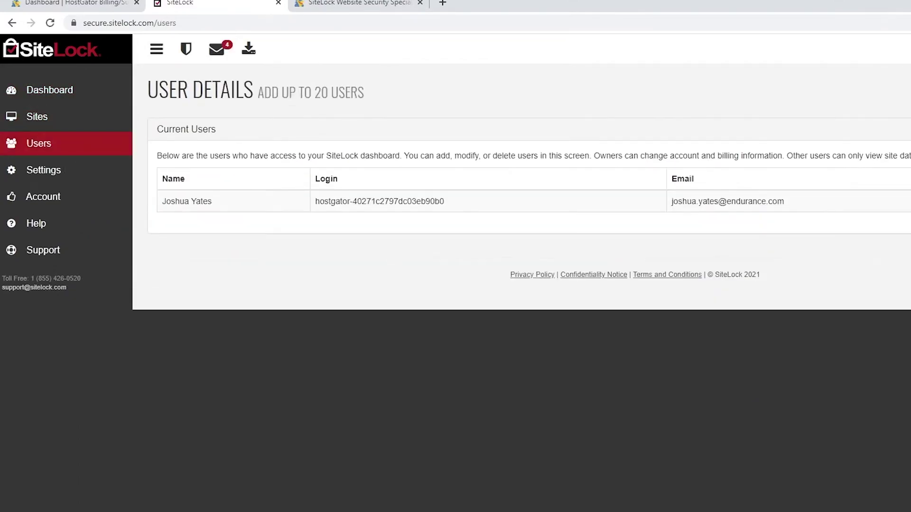
click(43, 170)
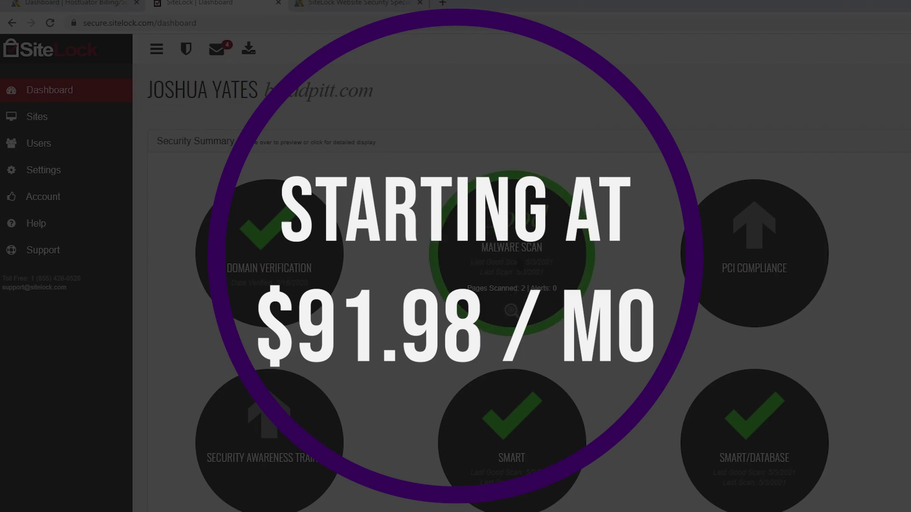
click(567, 261)
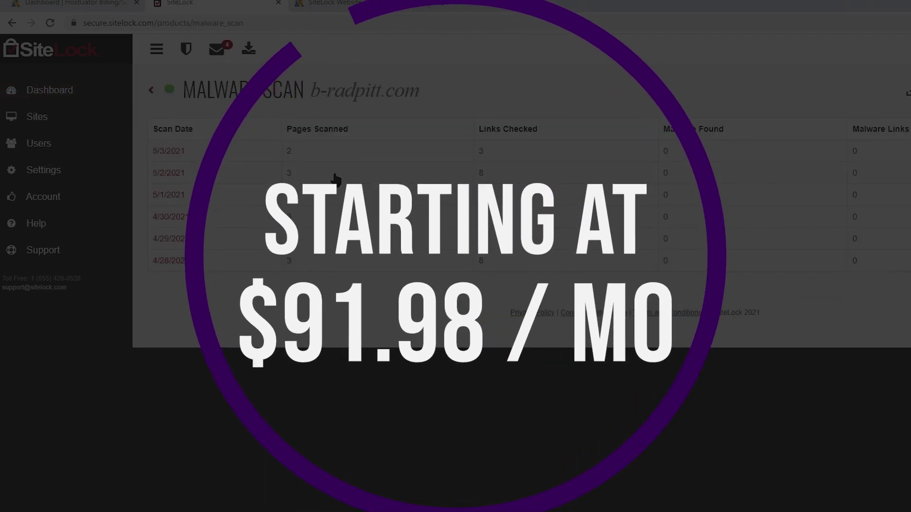